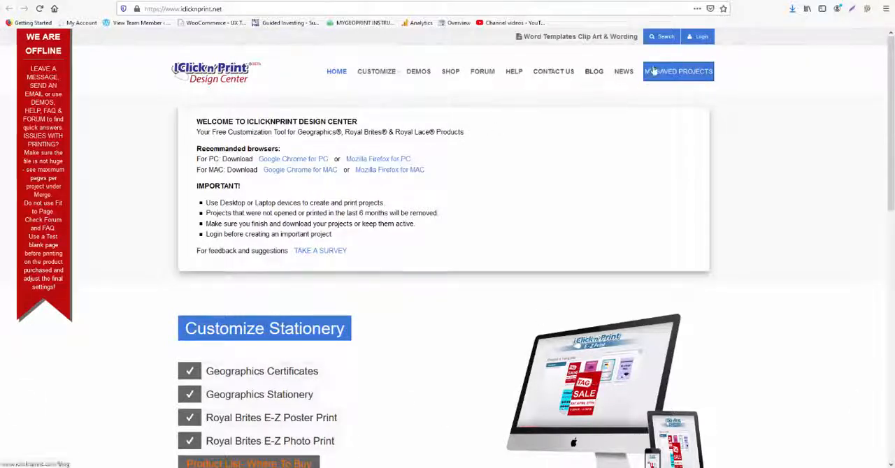
Step: Open the Certificates category of the Geographics Stationery & Photo Paper products for customization
left_click(663, 37)
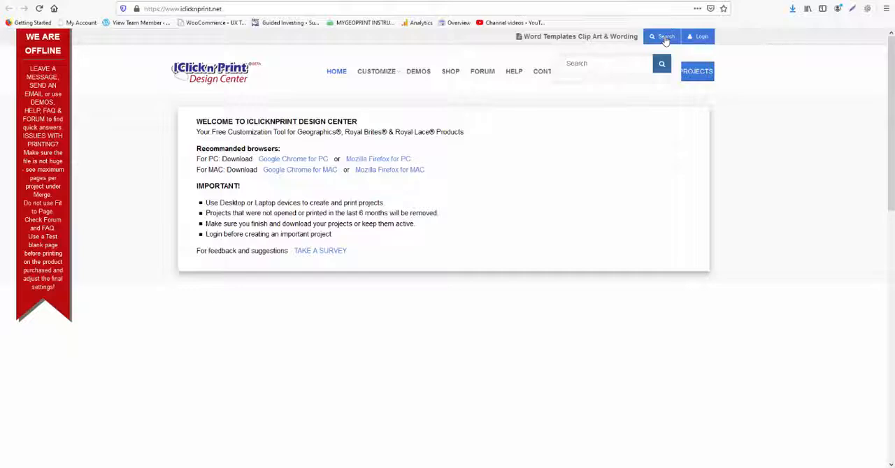
mouse_move(375, 74)
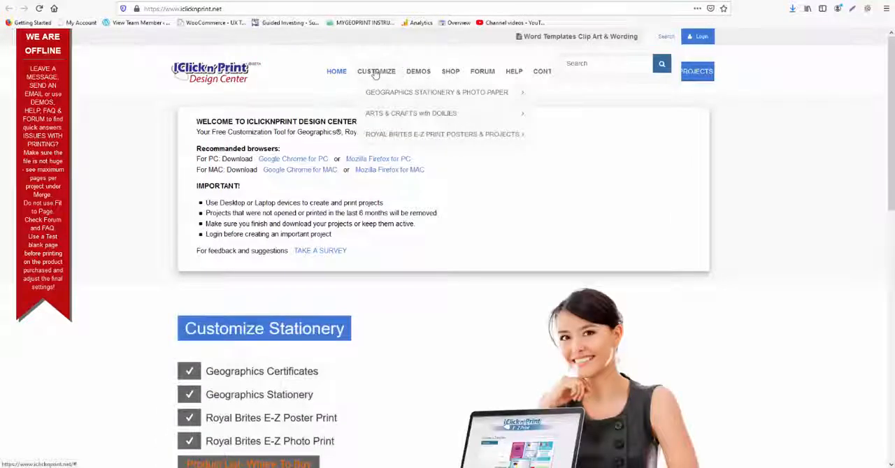
mouse_move(381, 92)
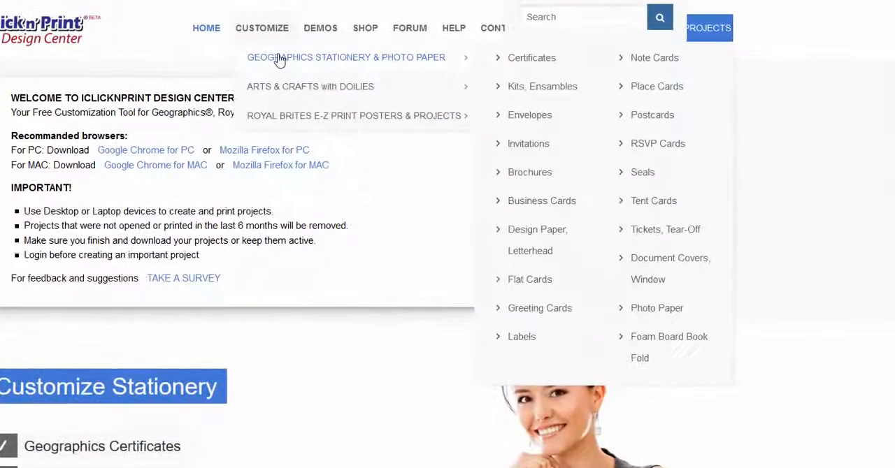
left_click(524, 62)
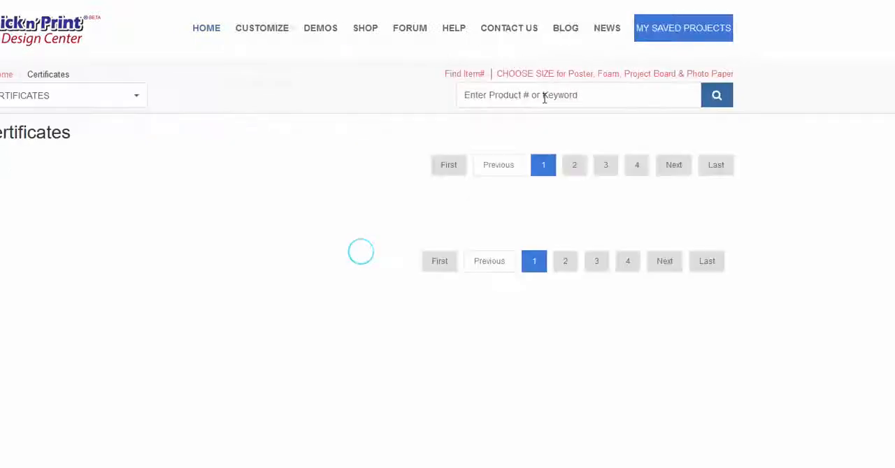
Step: Start customizing the Braided Blue Certificates, item #53049, in landscape orientation
mouse_move(468, 79)
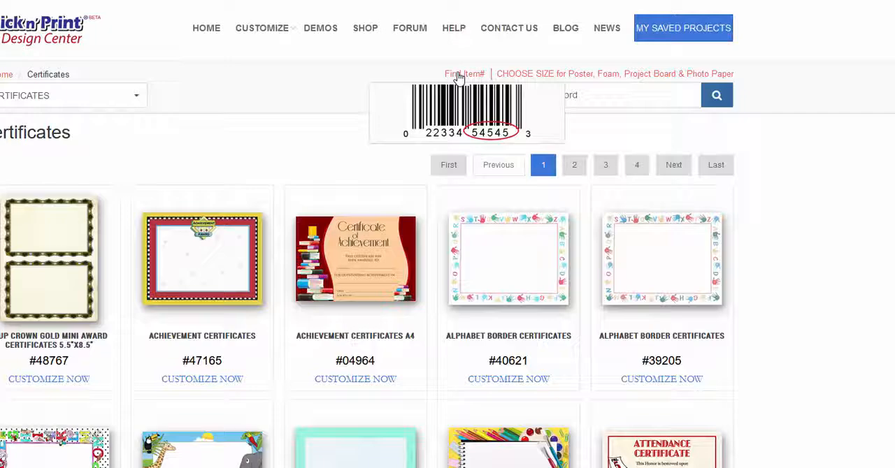
scroll(458, 115, "down", 8)
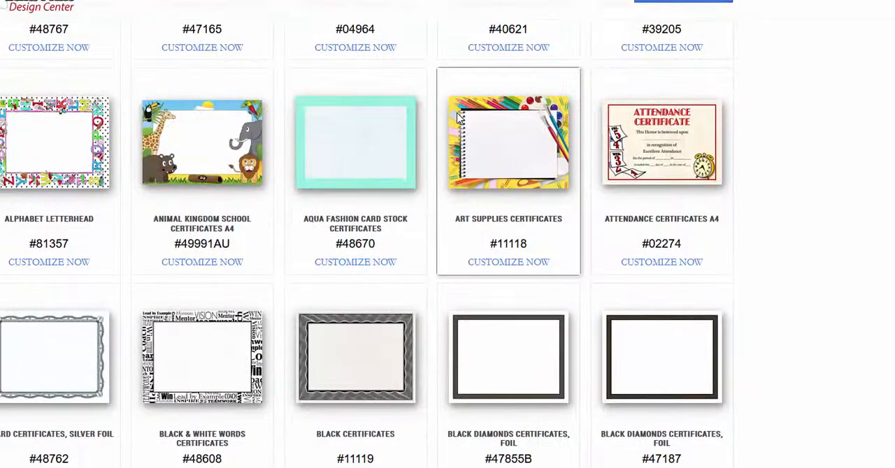
scroll(455, 120, "down", 3)
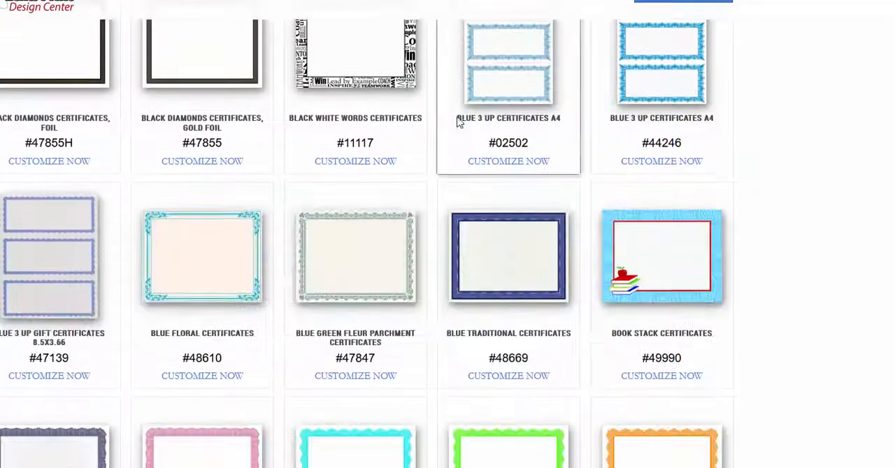
scroll(591, 259, "down", 6)
scroll(114, 283, "up", 4)
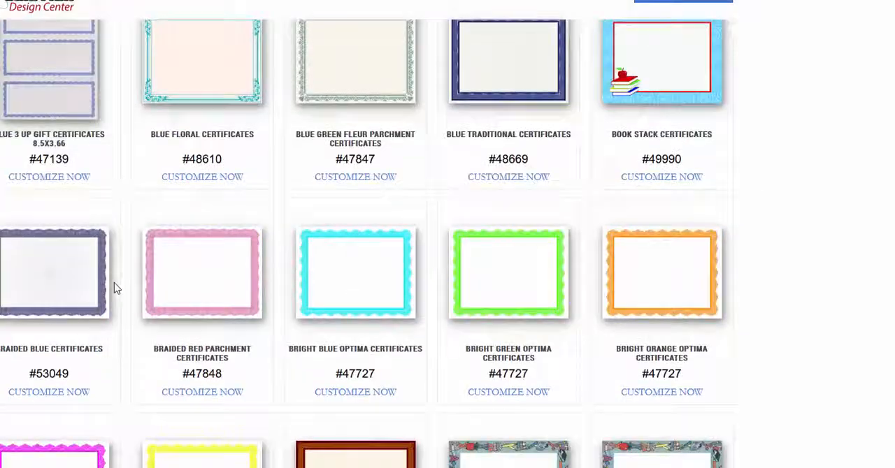
left_click(46, 393)
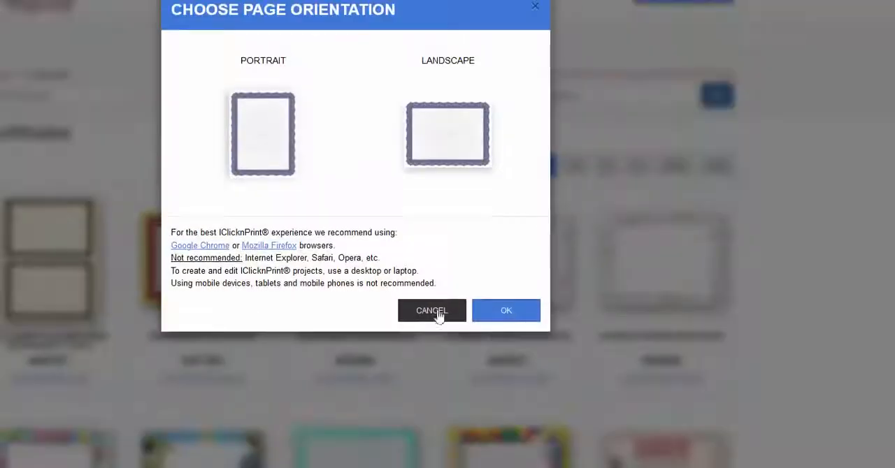
left_click(422, 174)
left_click(521, 316)
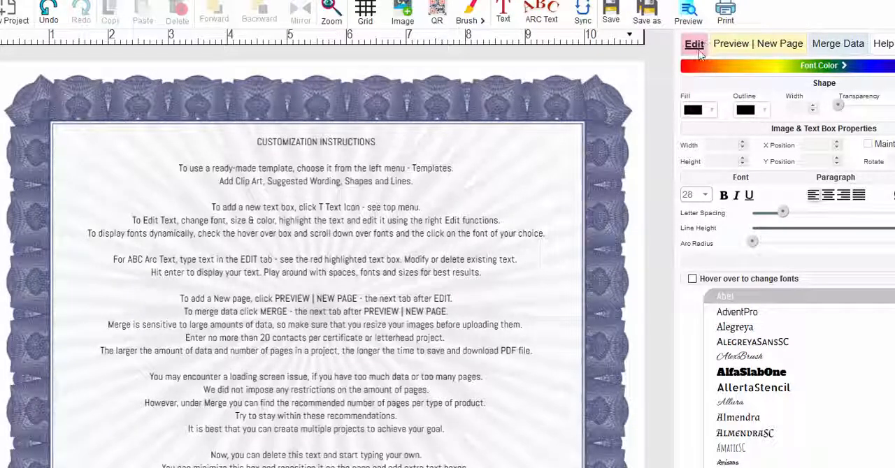
Step: View the page preview and data merge options, and delete the customization instructions text box from the certificate
left_click(737, 45)
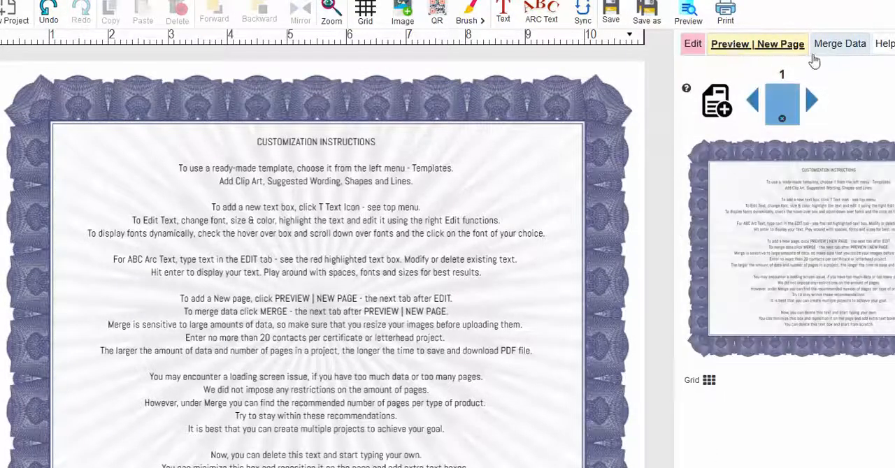
left_click(835, 46)
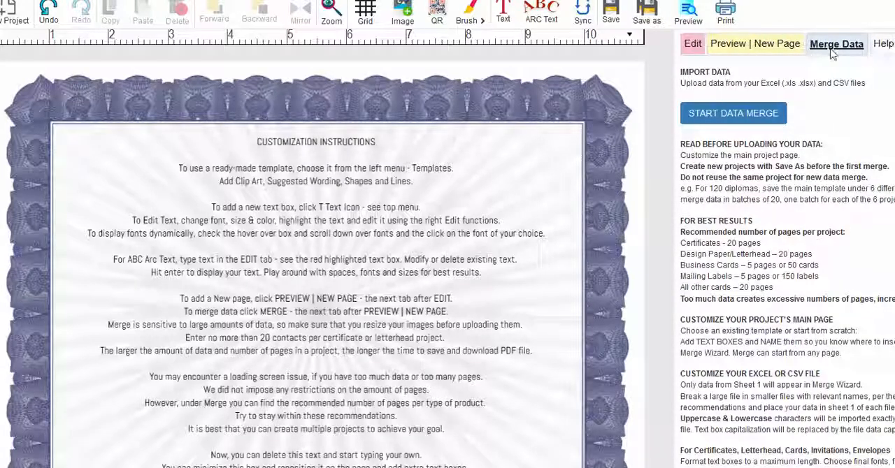
left_click(379, 220)
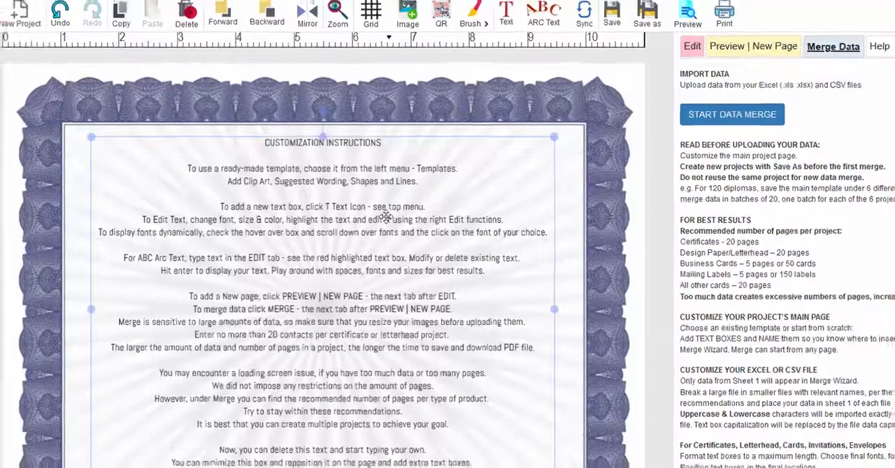
key("Delete")
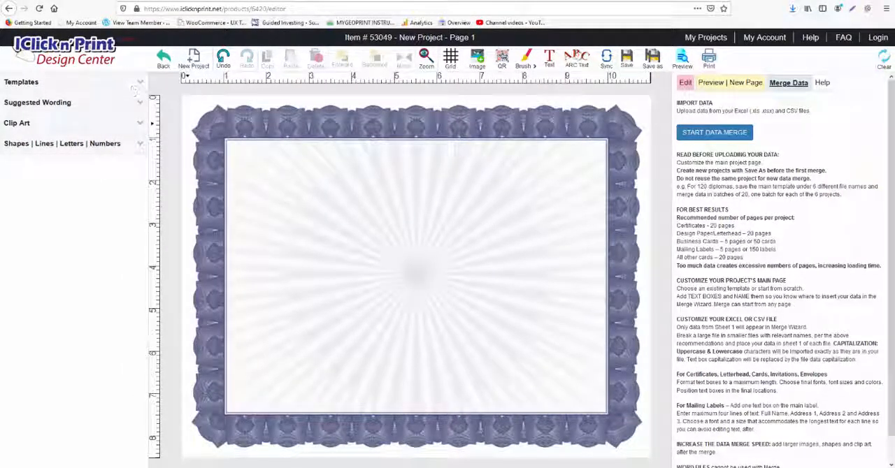
Step: Add a text box about 247 wide and 96 high to the certificate and set its placeholder text to font size 35
left_click(550, 60)
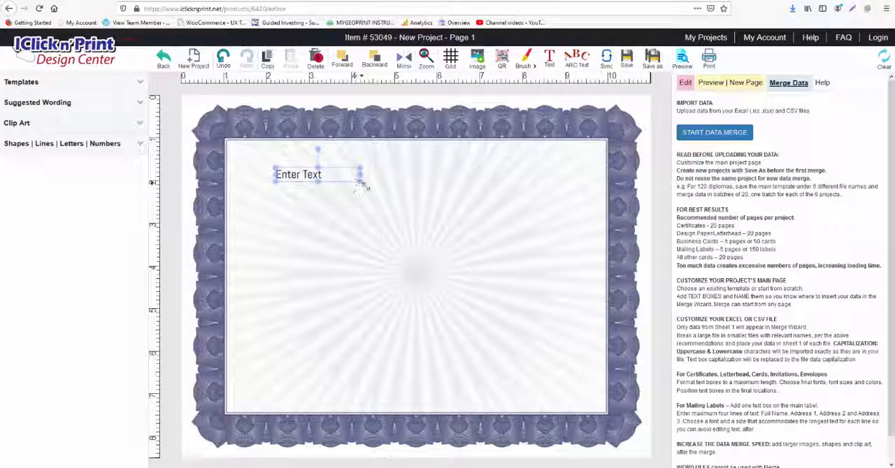
left_click_drag(362, 183, 552, 252)
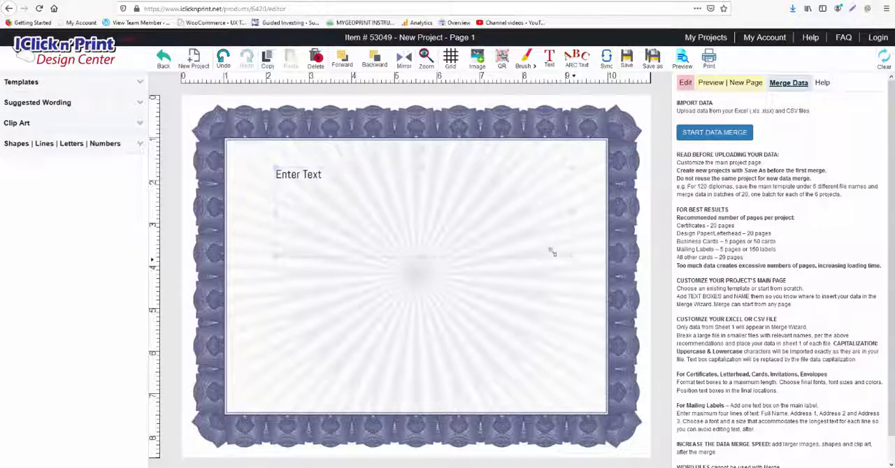
left_click(335, 180)
left_click_drag(334, 177, 281, 178)
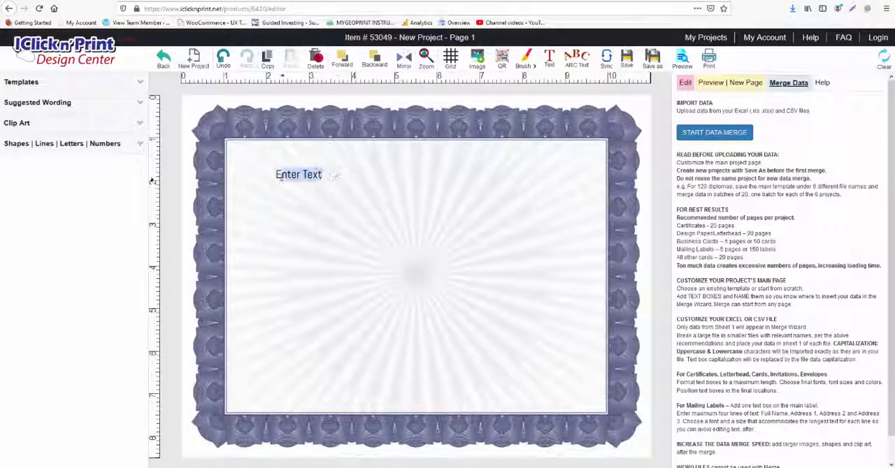
left_click(684, 83)
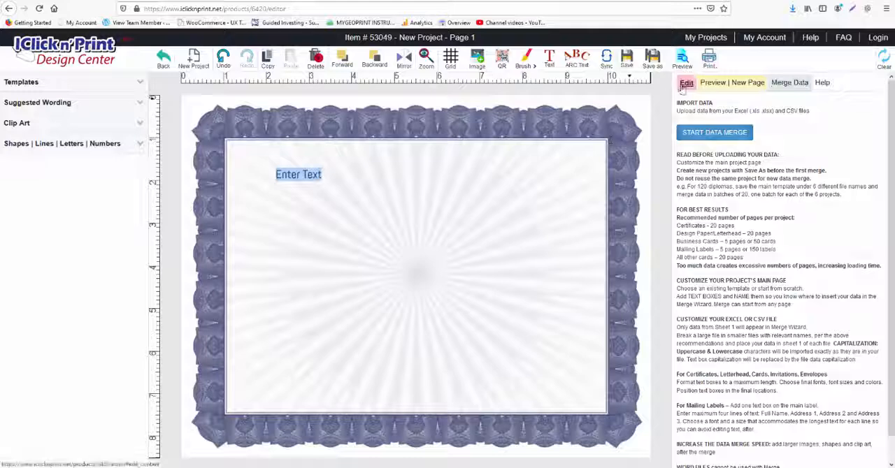
left_click(686, 191)
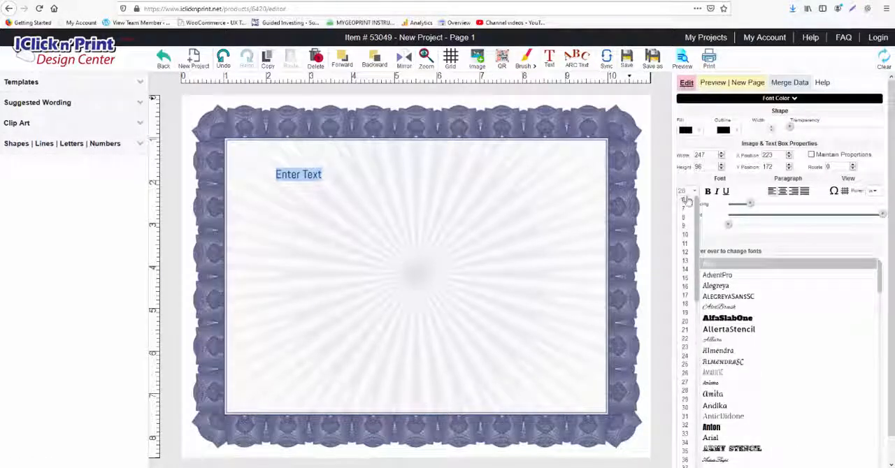
left_click(688, 453)
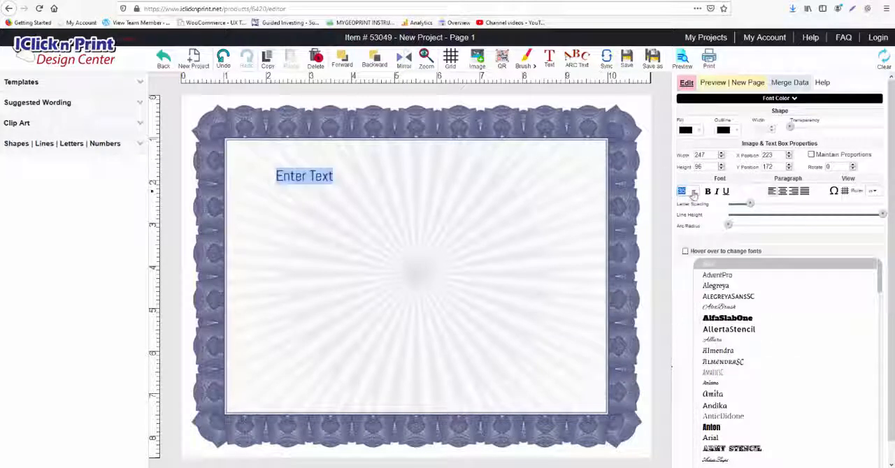
Step: Replace the placeholder text with 49 and set the font size to 49
type("49")
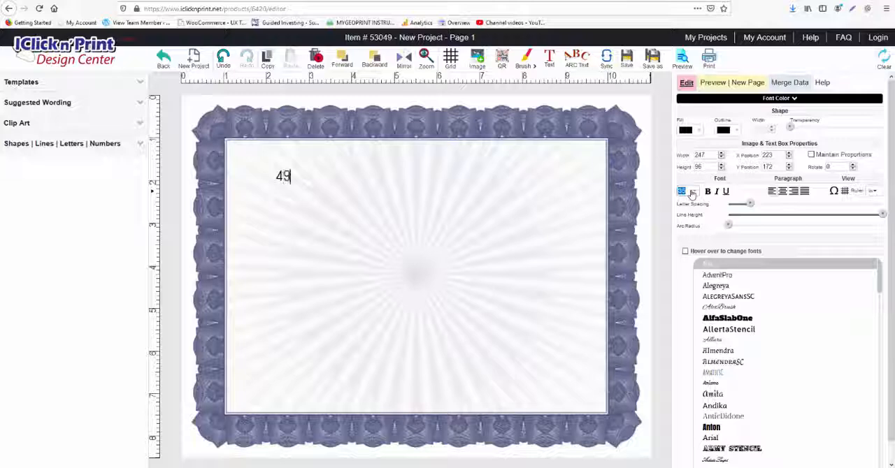
left_click(692, 193)
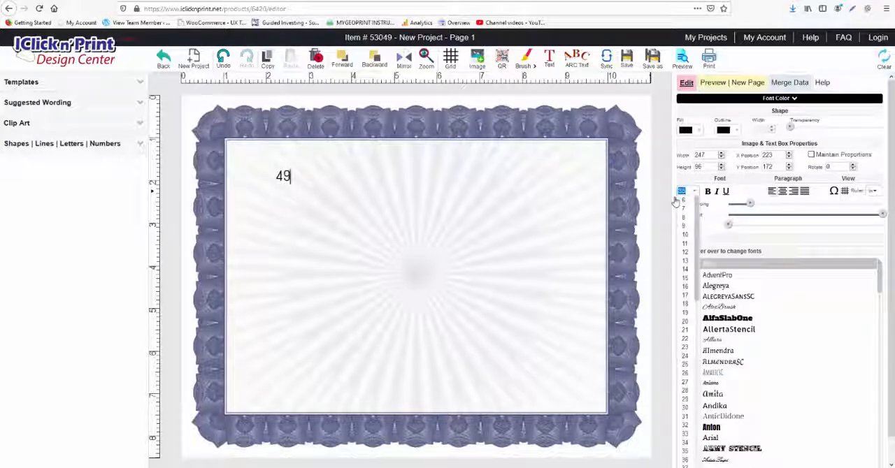
type("49")
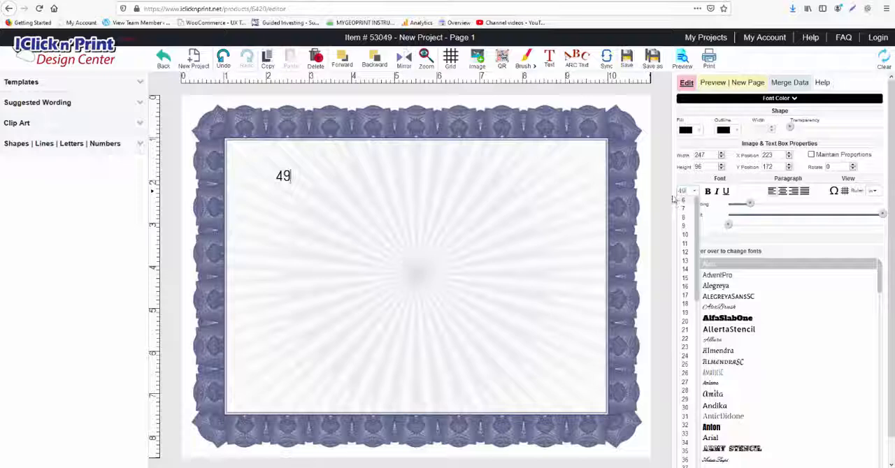
key("Return")
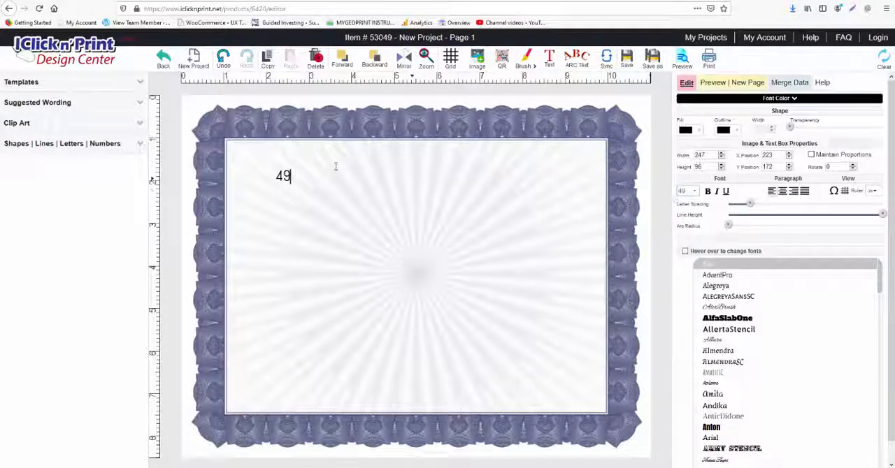
Step: Shift the text box slightly inward on the certificate and delete it
left_click_drag(304, 179, 316, 195)
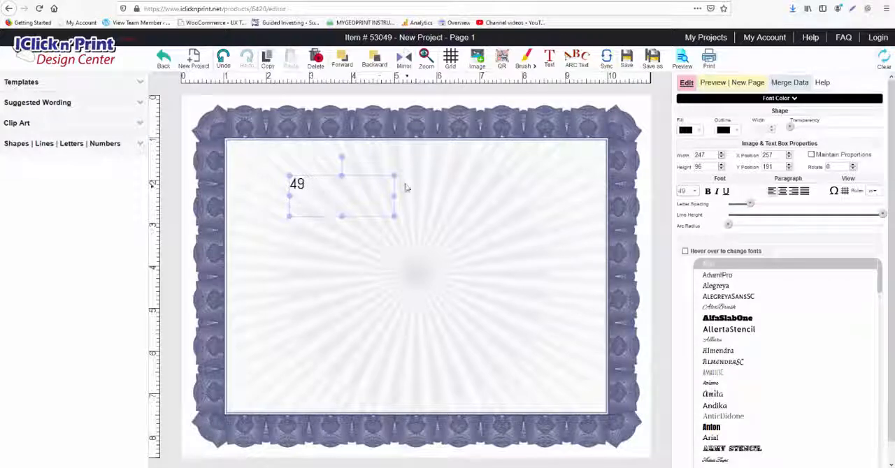
key("Delete")
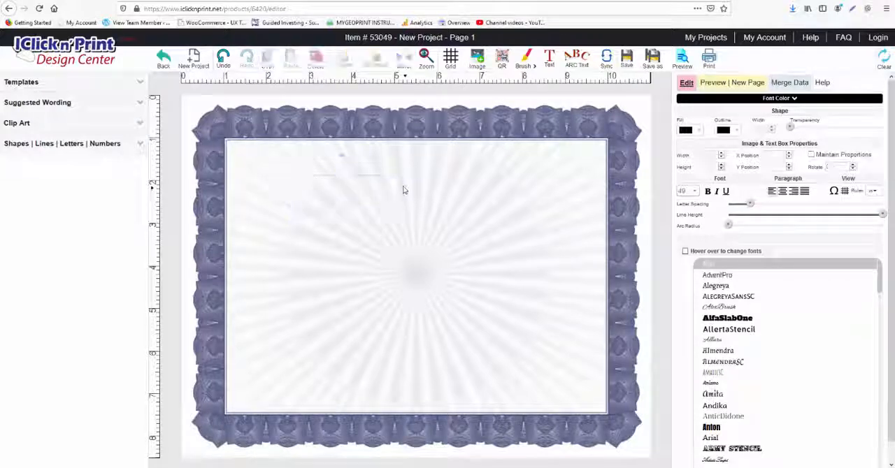
Step: Add an arched text object to the certificate and change its wording to fgbfbfdbtf
left_click(578, 60)
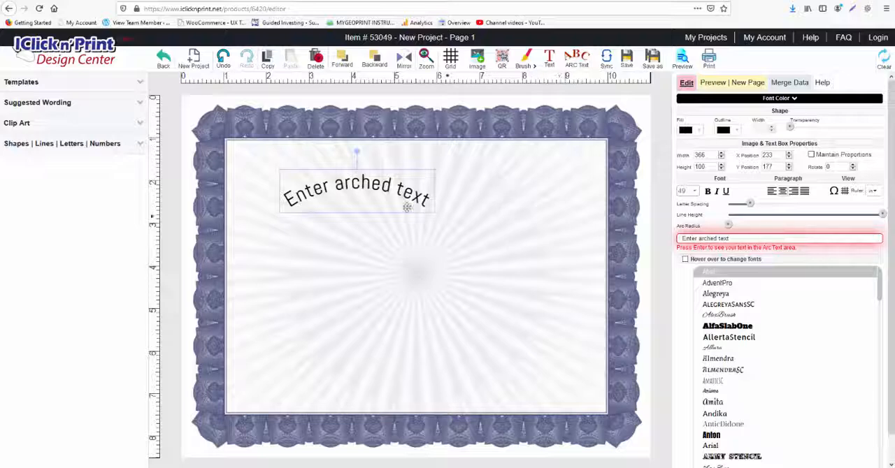
triple_click(772, 239)
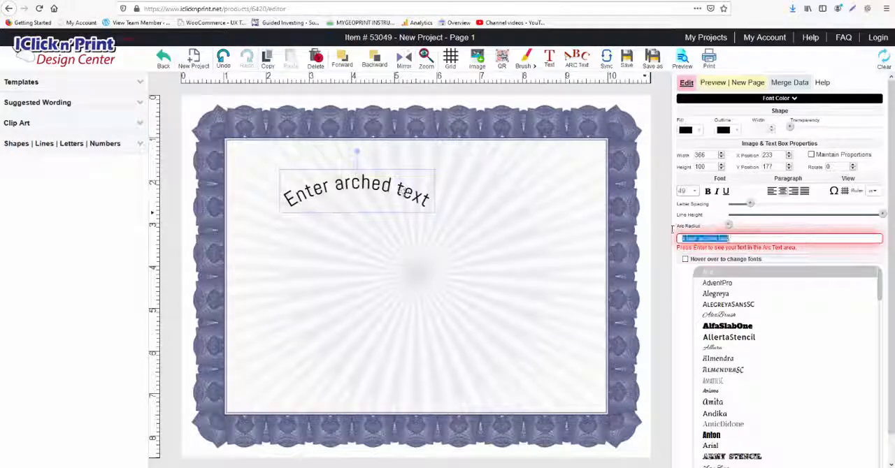
type("fgbfbfdbf")
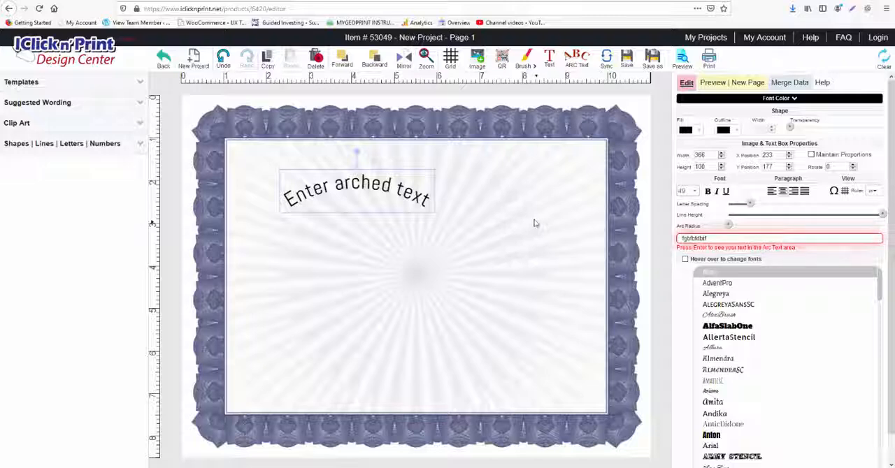
key("Return")
Step: Move the arched text to the upper middle of the certificate and delete it
left_click(364, 195)
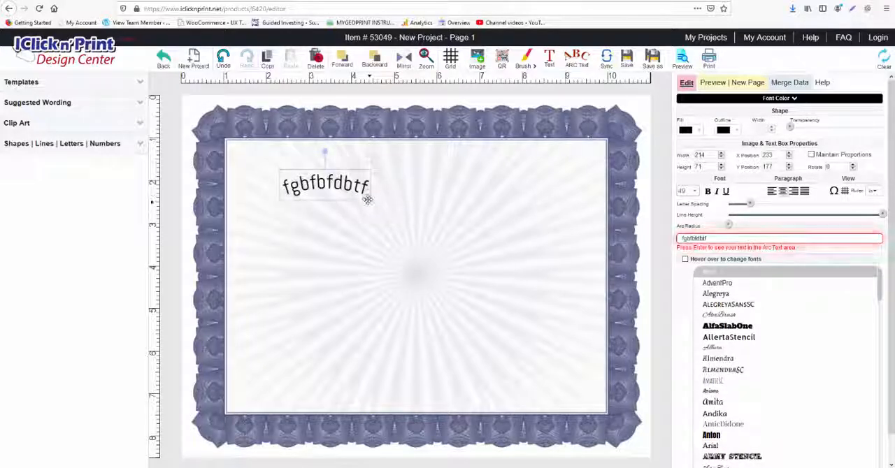
left_click_drag(367, 197, 451, 200)
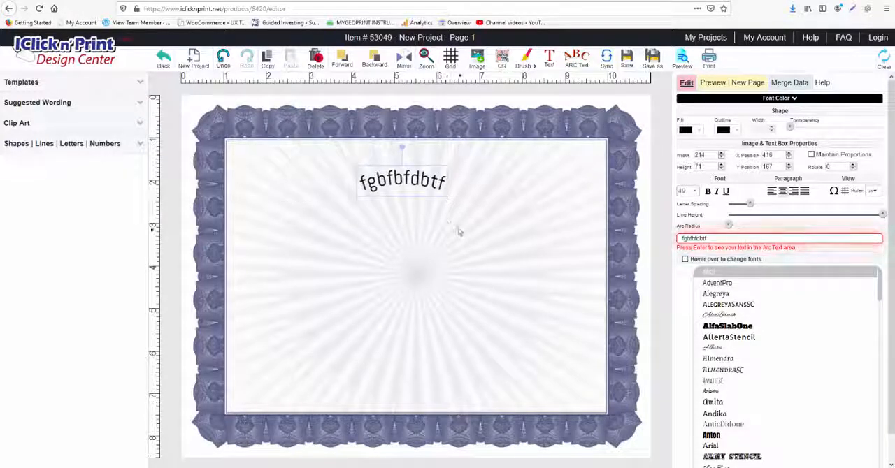
key("Delete")
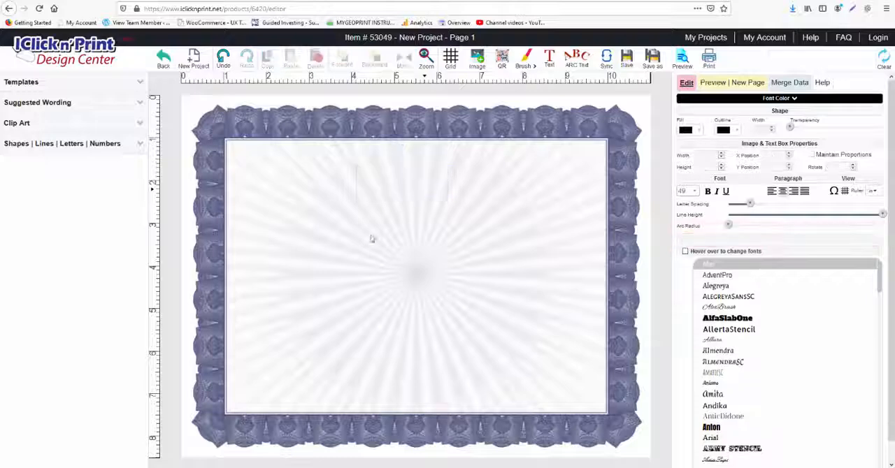
Step: Browse the Certificates templates under Awards & Recognition and apply the cream-coloured Achievement Certificate design to the page
left_click(28, 84)
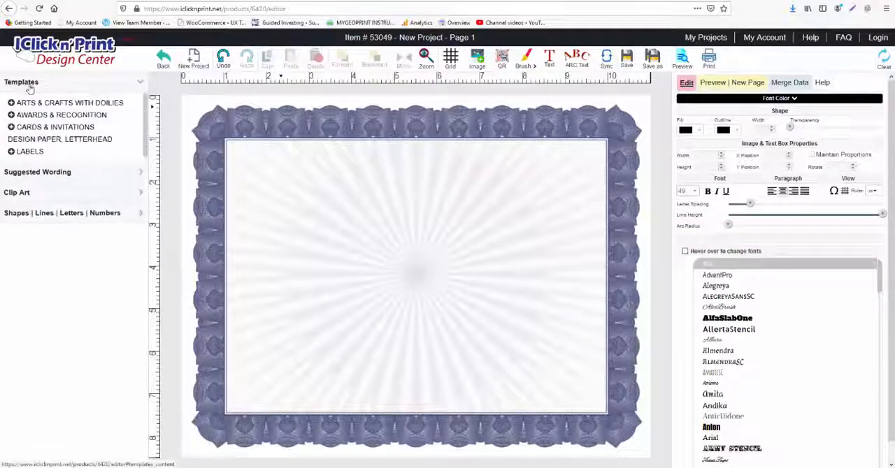
left_click(11, 116)
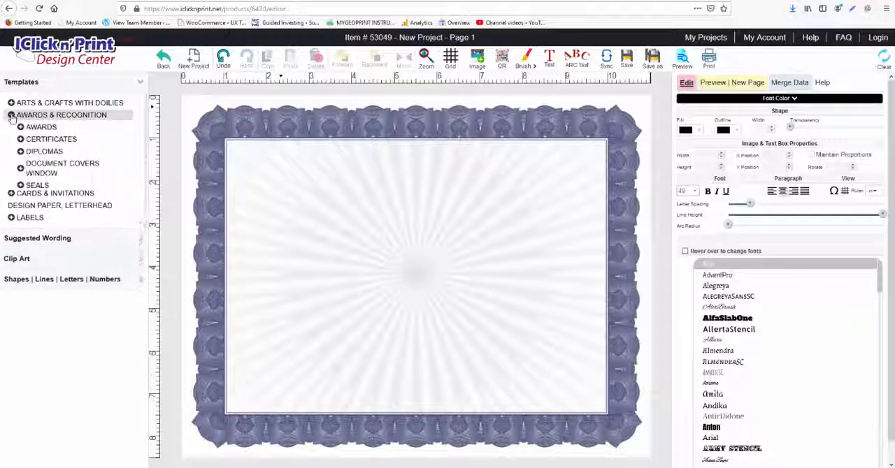
left_click(20, 139)
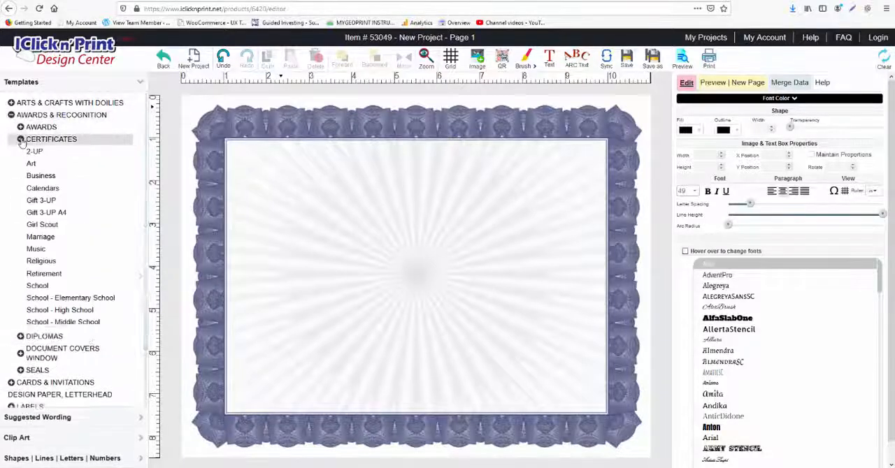
left_click(63, 146)
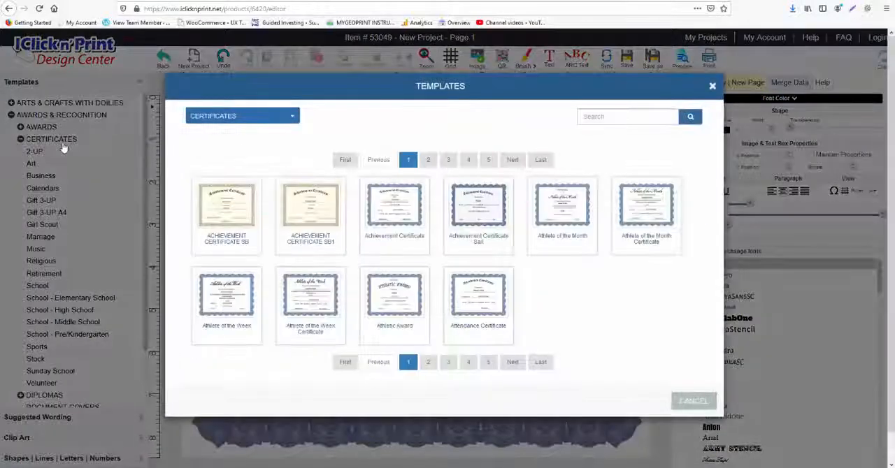
mouse_move(481, 227)
mouse_move(333, 220)
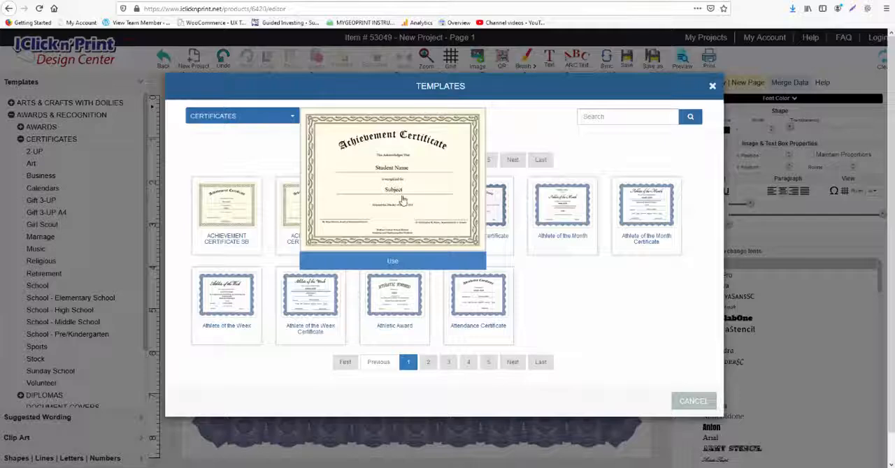
left_click(402, 261)
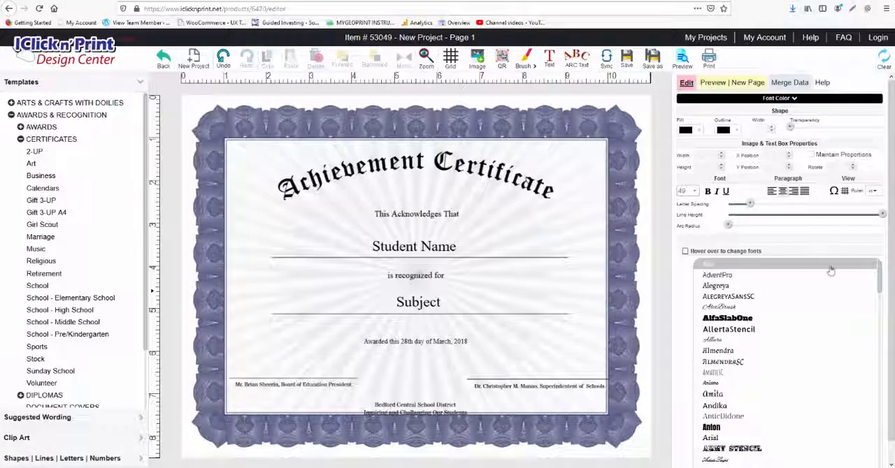
Step: Enable changing fonts on hover and switch the Student Name text to the AllertaStencil font
left_click(436, 215)
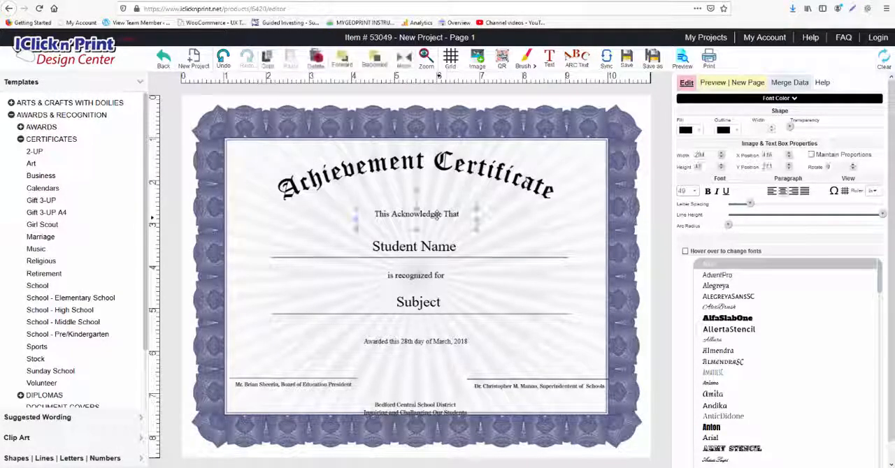
left_click(436, 215)
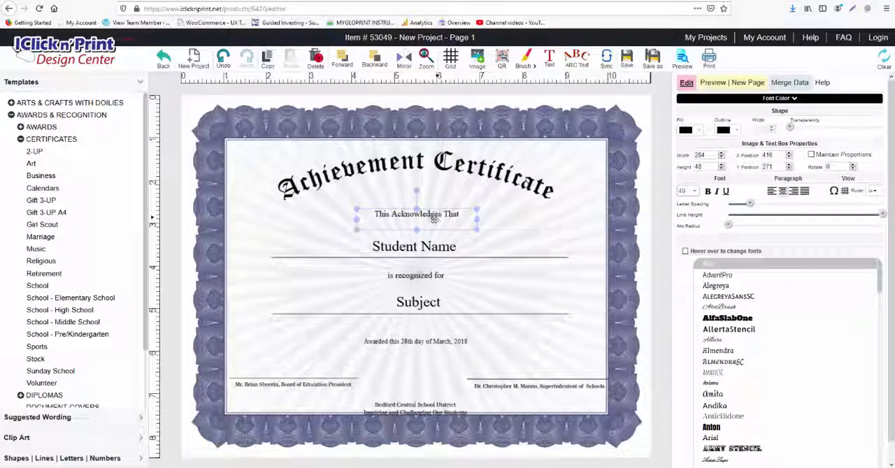
left_click(431, 243)
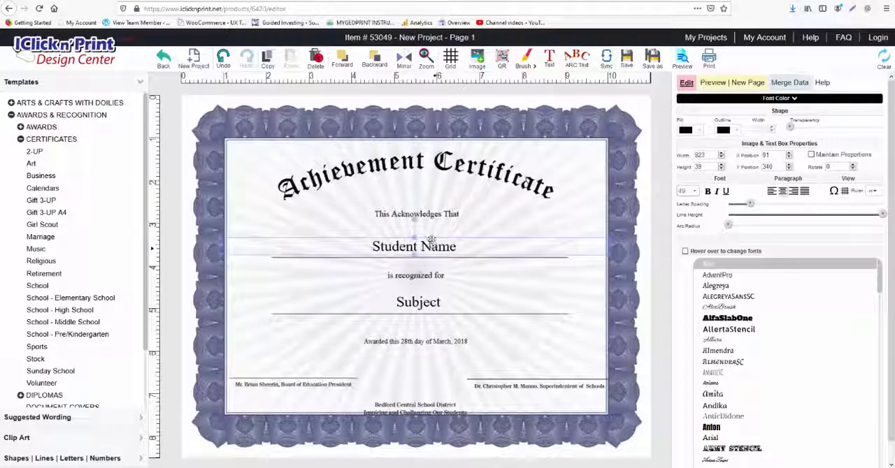
left_click(685, 252)
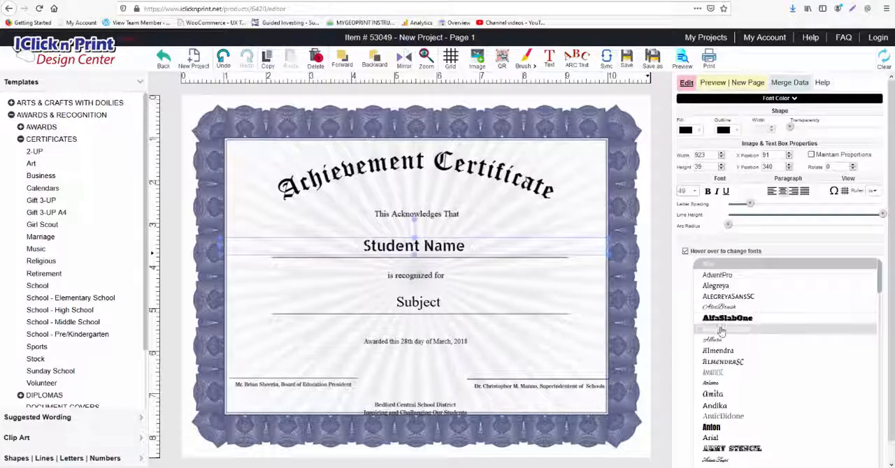
scroll(721, 332, "down", 2)
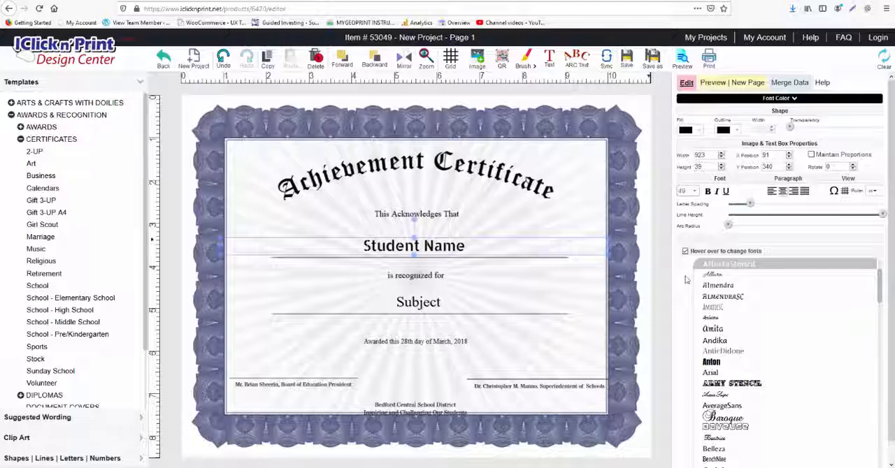
Step: Try to set the font size of the Student Name text box to 55
left_click(682, 192)
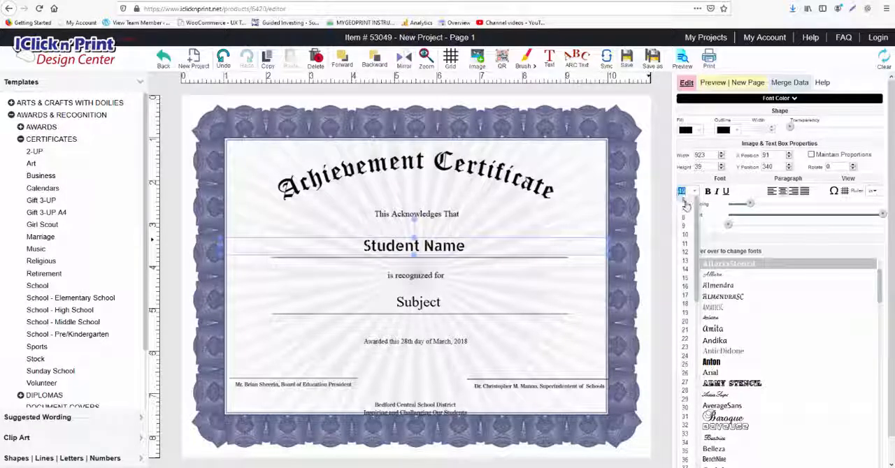
type("55")
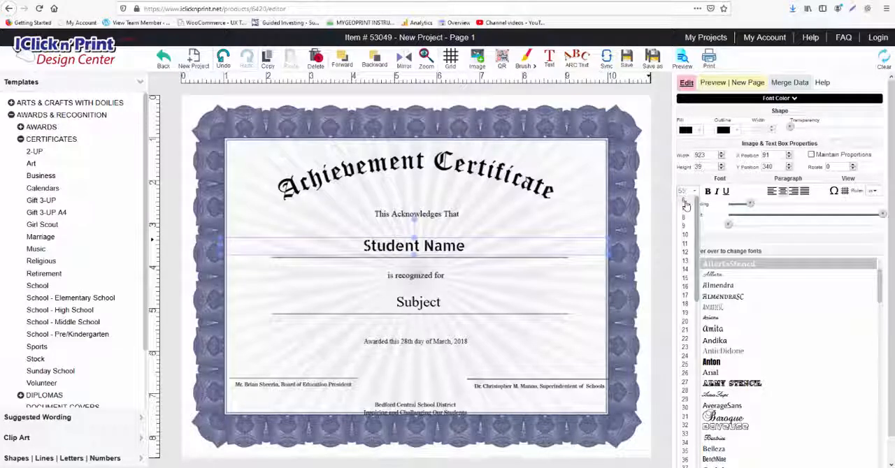
left_click(676, 200)
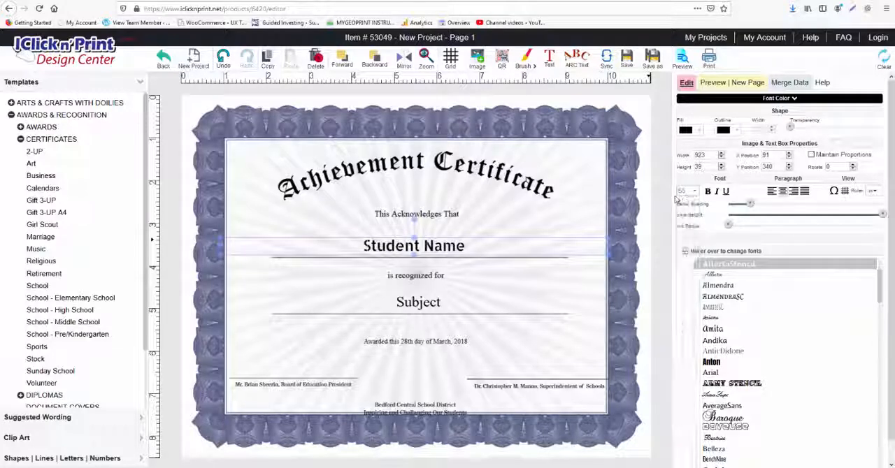
Step: Highlight the Student Name wording and set its font size to 45
left_click(464, 245)
left_click_drag(465, 245, 363, 243)
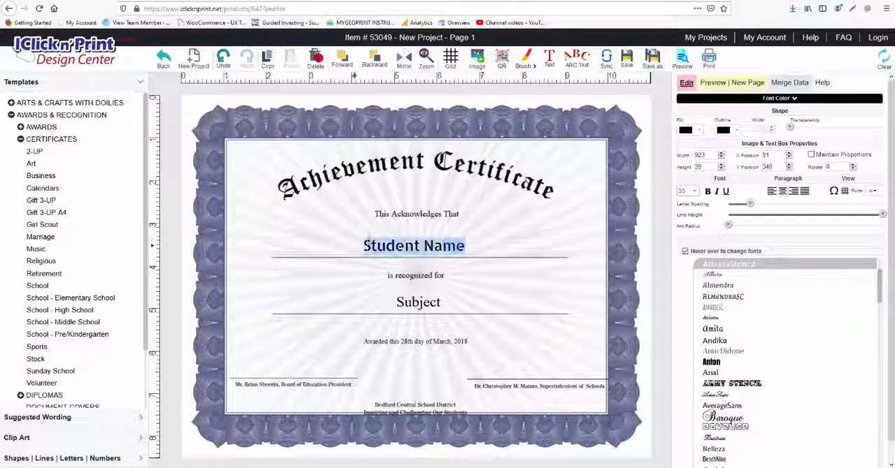
left_click(691, 192)
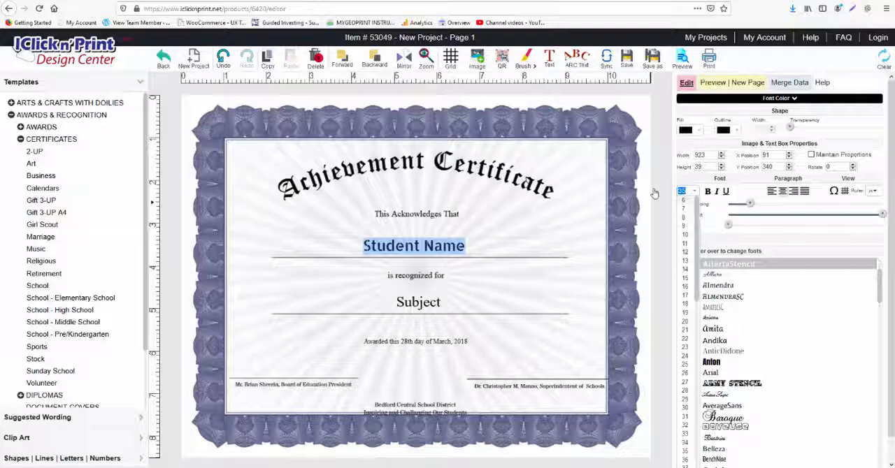
type("45")
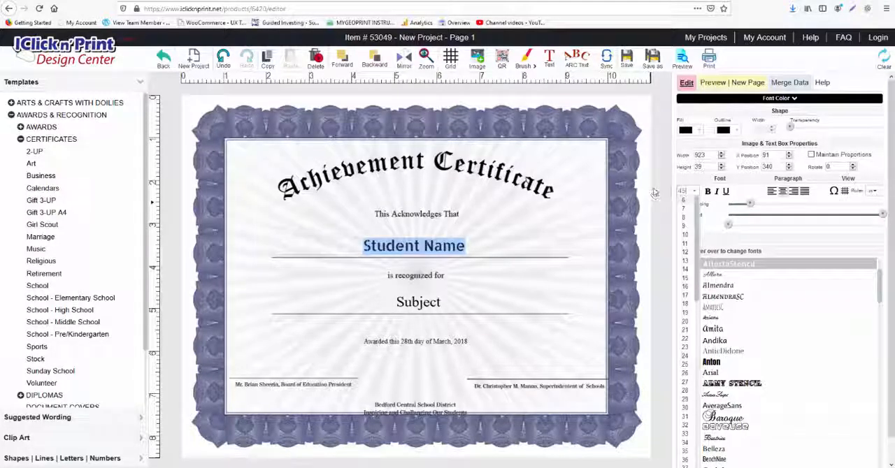
key("Return")
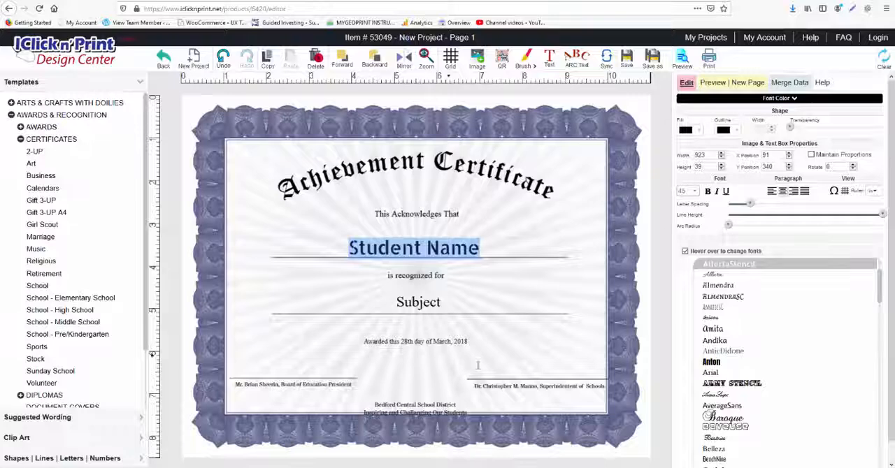
Step: Move the school district text up inside the certificate border, to about X 397, Y 705
left_click(404, 412)
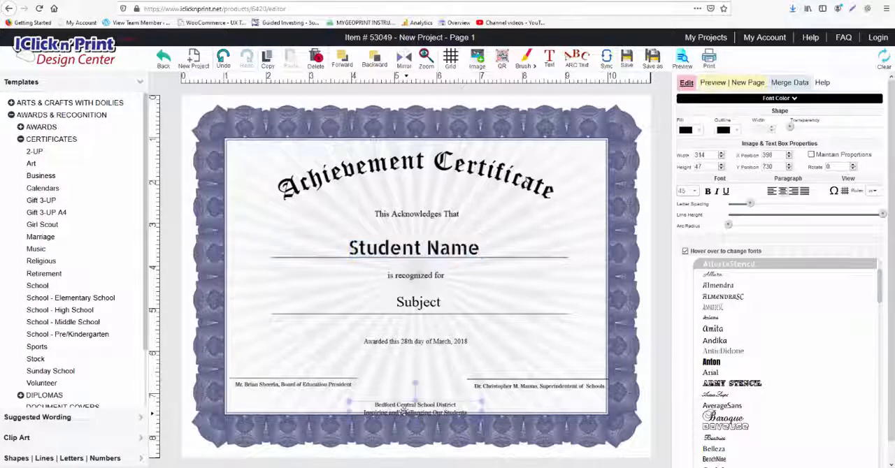
mouse_move(403, 412)
left_mouse_down()
mouse_move(403, 401)
mouse_move(402, 415)
left_mouse_up()
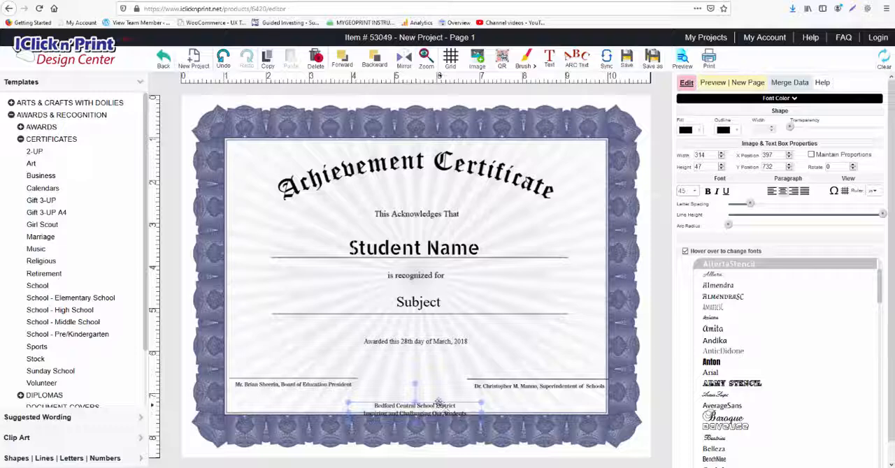
key("Up")
key("Up")
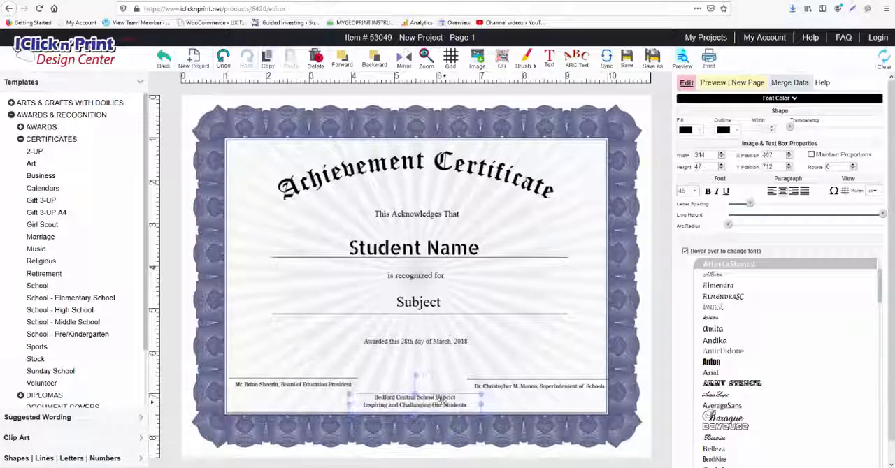
left_click_drag(441, 402, 440, 397)
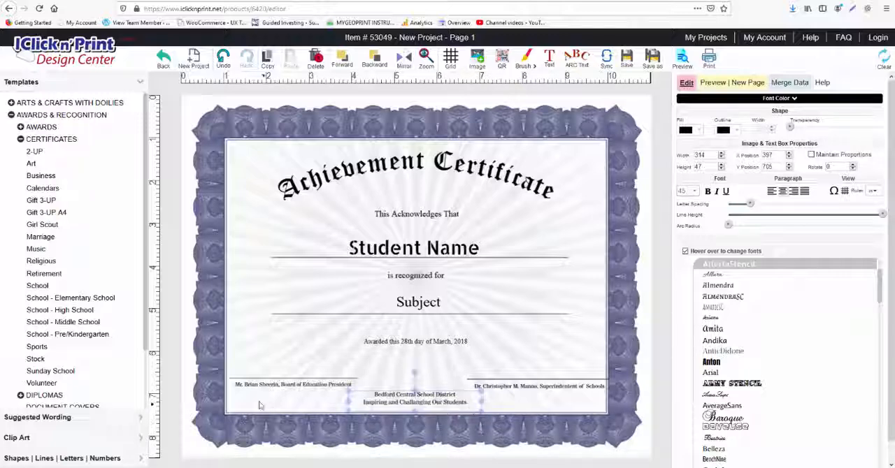
Step: Select the signature lines, signatory texts and district text together, nudge them up to Y 664, and deselect them
left_click_drag(254, 404, 570, 370)
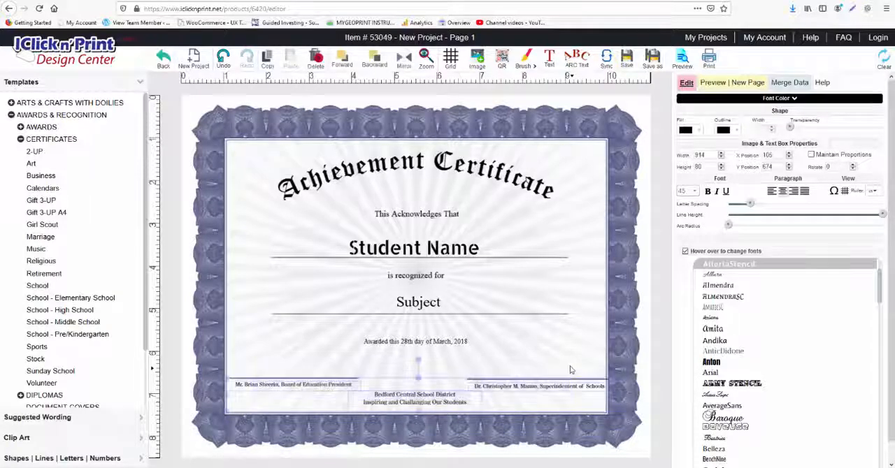
key("Up")
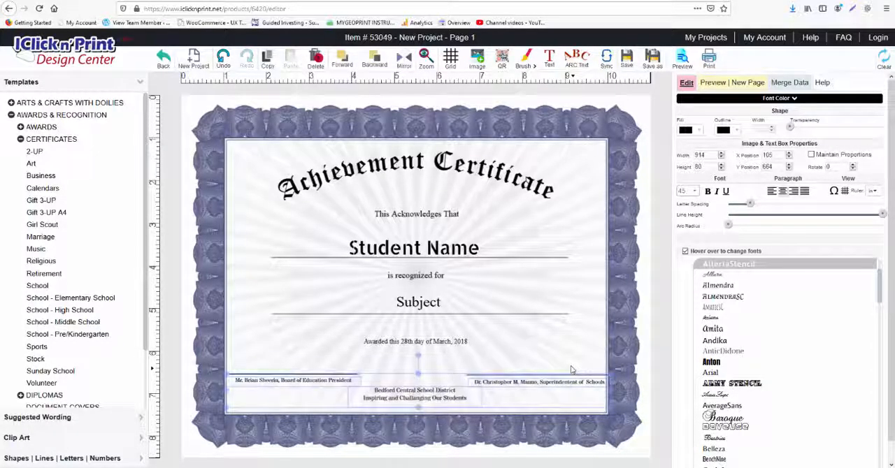
left_click(577, 347)
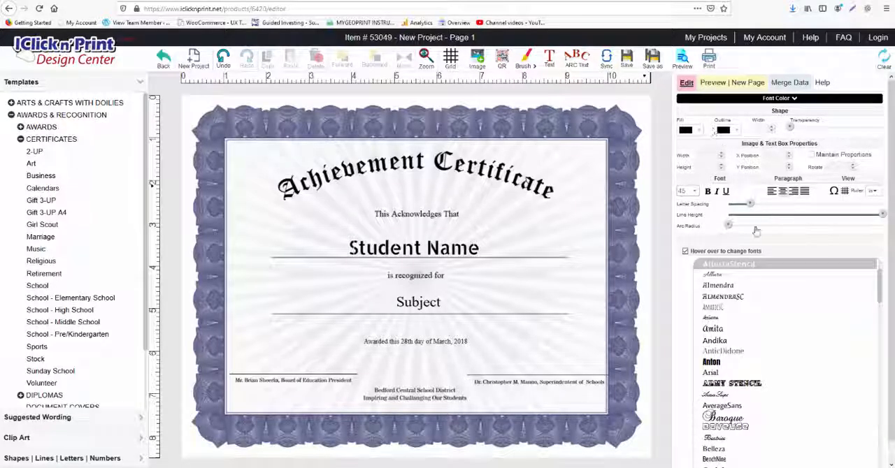
Step: Slightly reduce the letter spacing of the Student Name text
left_click(446, 243)
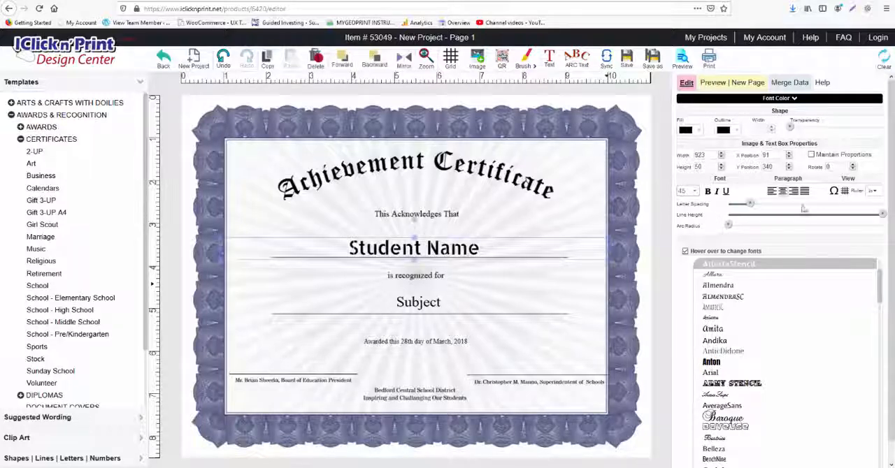
mouse_move(752, 206)
mouse_move(753, 205)
left_mouse_down()
mouse_move(762, 209)
mouse_move(746, 205)
left_mouse_up()
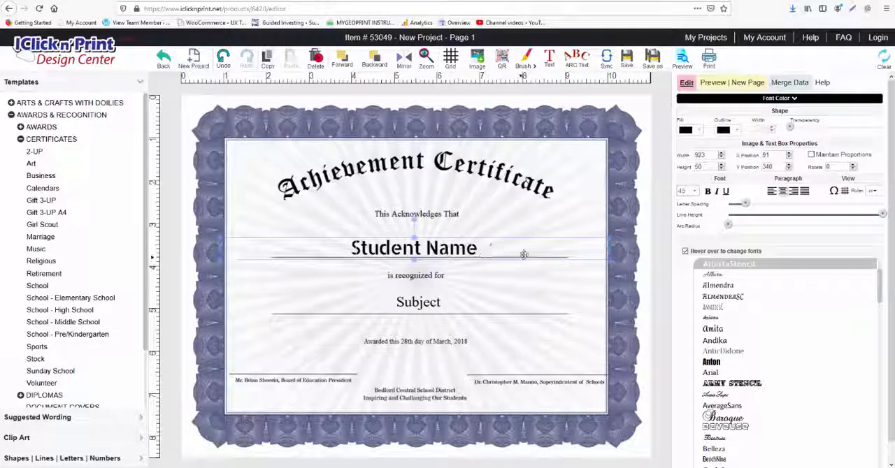
Step: View the page preview, then start a data merge and continue past the file and project preparation instructions
left_click(713, 87)
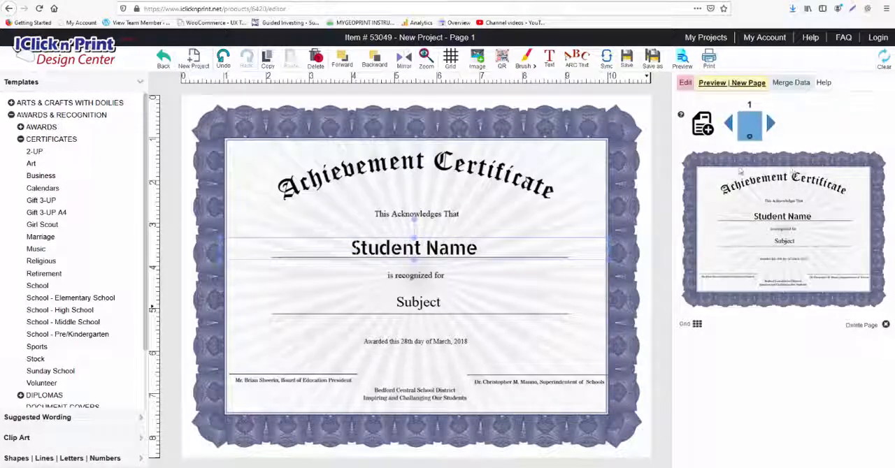
left_click(786, 84)
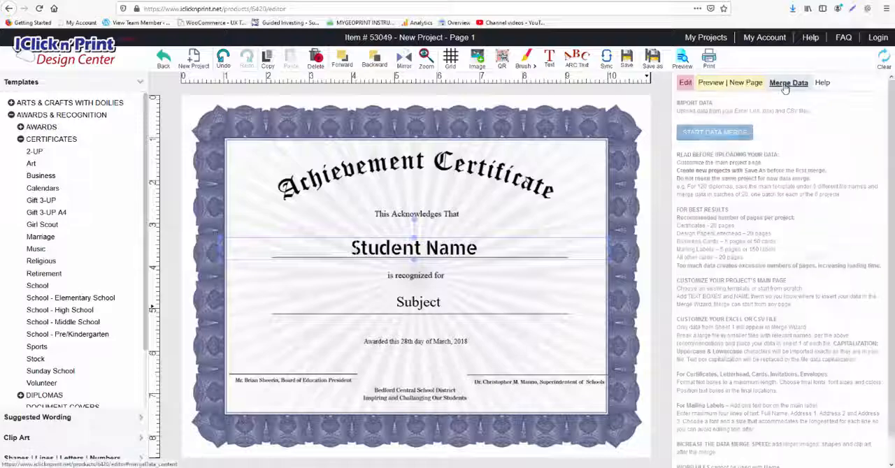
left_click(746, 130)
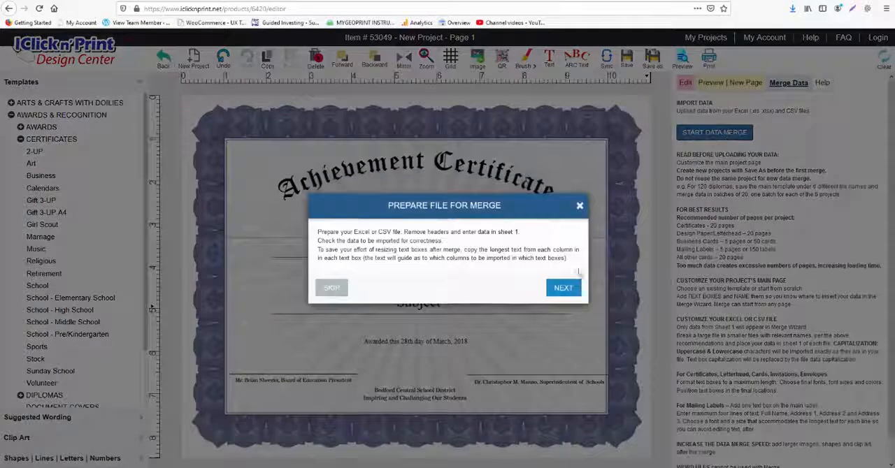
left_click(563, 289)
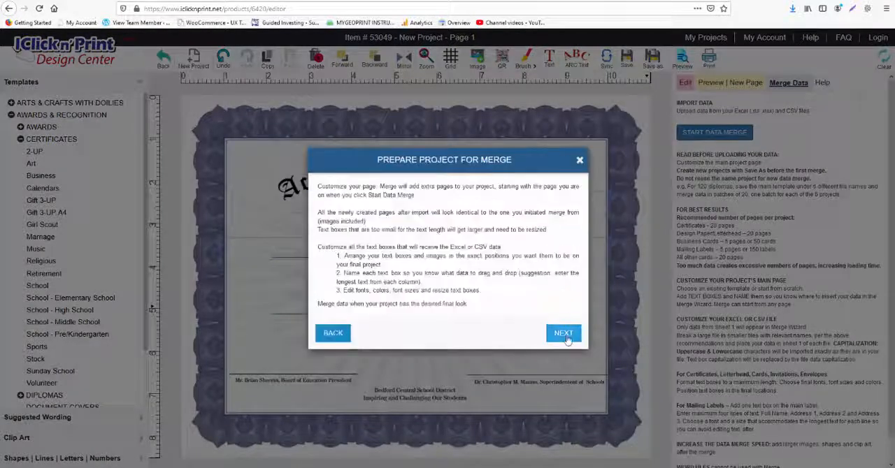
left_click(563, 333)
left_click(565, 321)
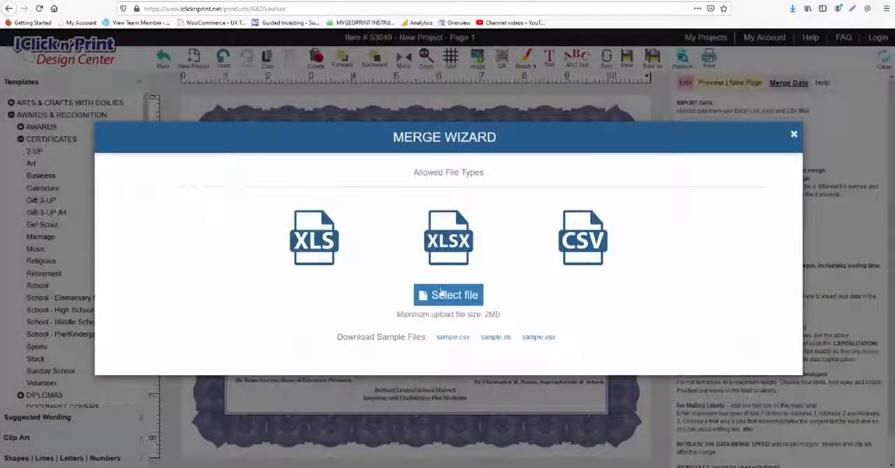
Step: Load Merge Test Geo Certificates.xlsx into the merge wizard, view its data columns, and cancel the merge
left_click(441, 294)
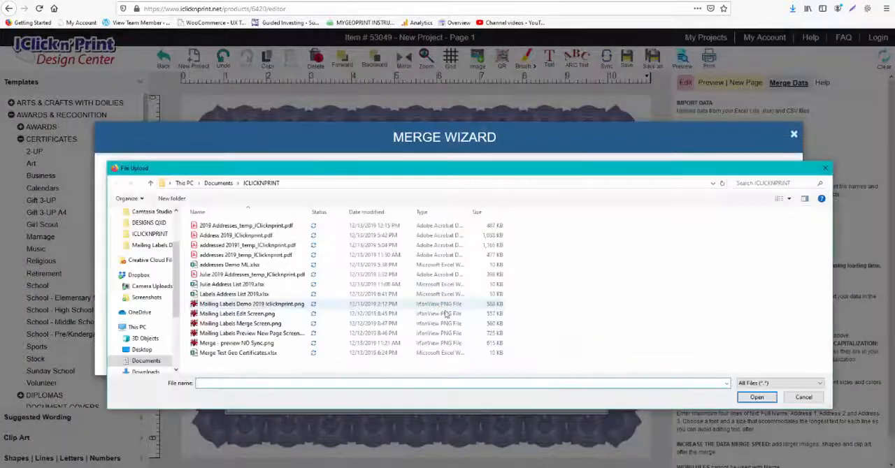
double_click(222, 355)
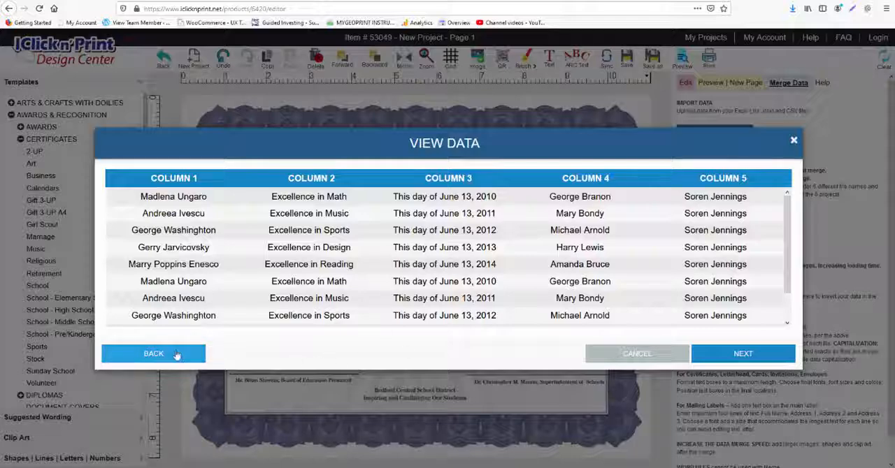
left_click(616, 353)
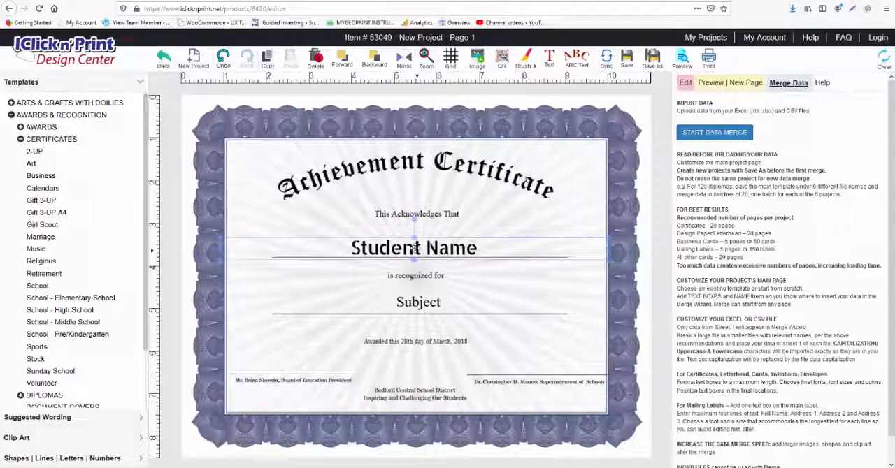
left_click(415, 277)
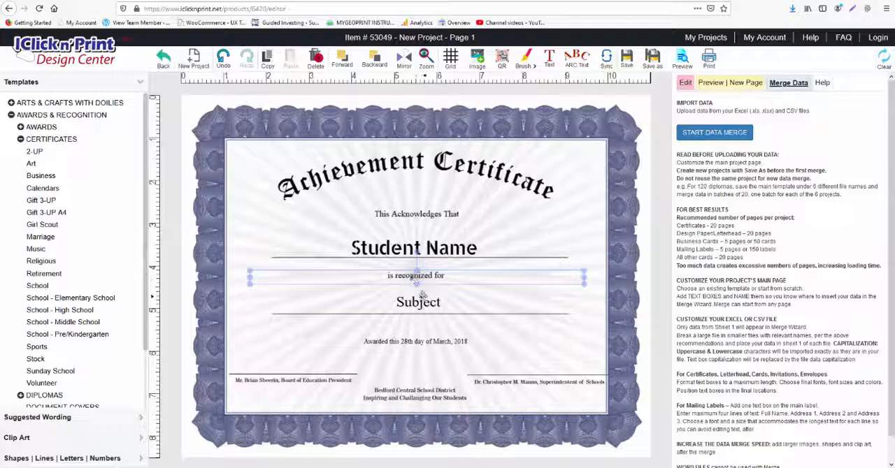
left_click(418, 302)
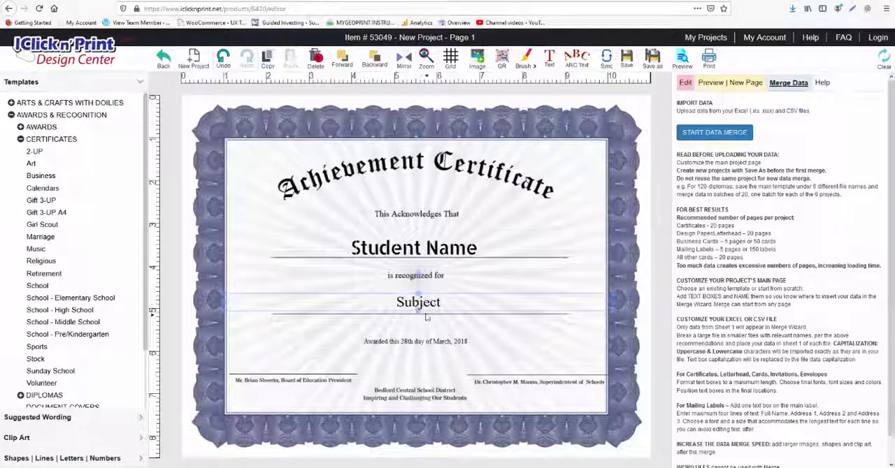
left_click(413, 341)
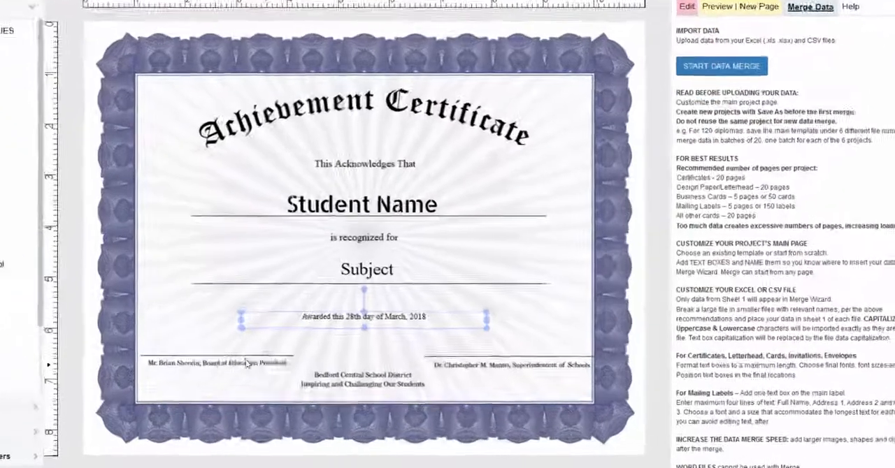
Step: Remove the signatory's personal name under the first signature line, leaving only the title "Board of Education President"
left_click(220, 364)
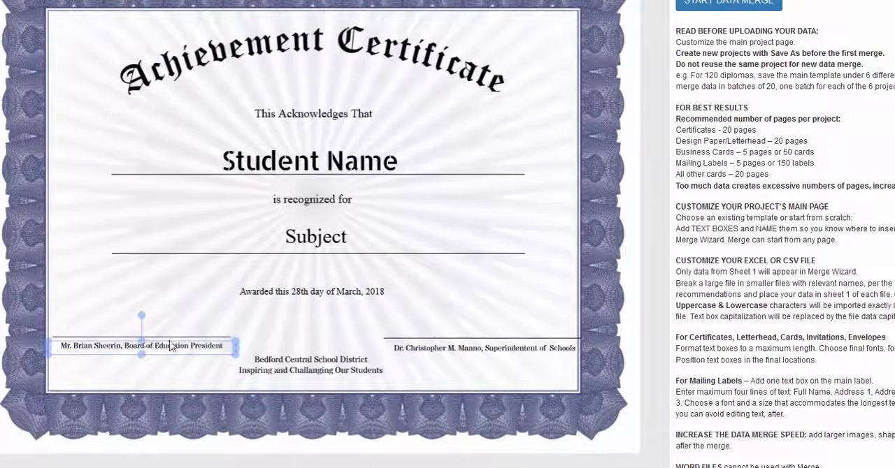
left_click(272, 340)
left_click(143, 346)
left_click(178, 344)
left_click(160, 345)
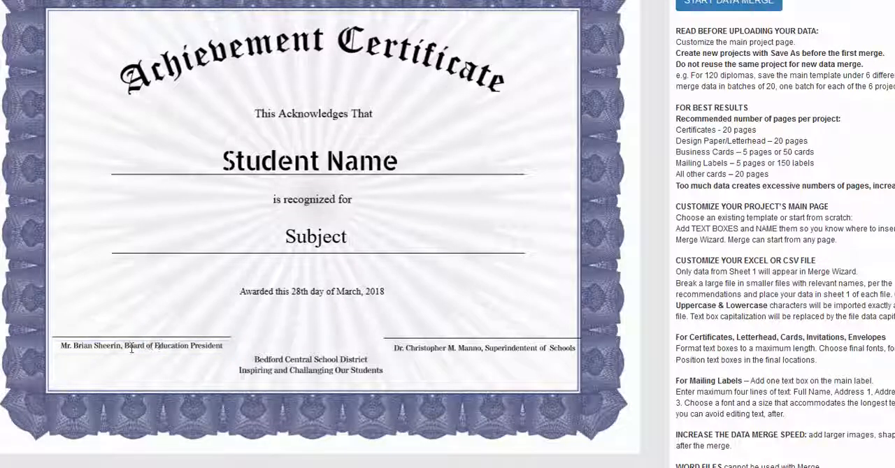
left_click(124, 347)
key("shift+Home")
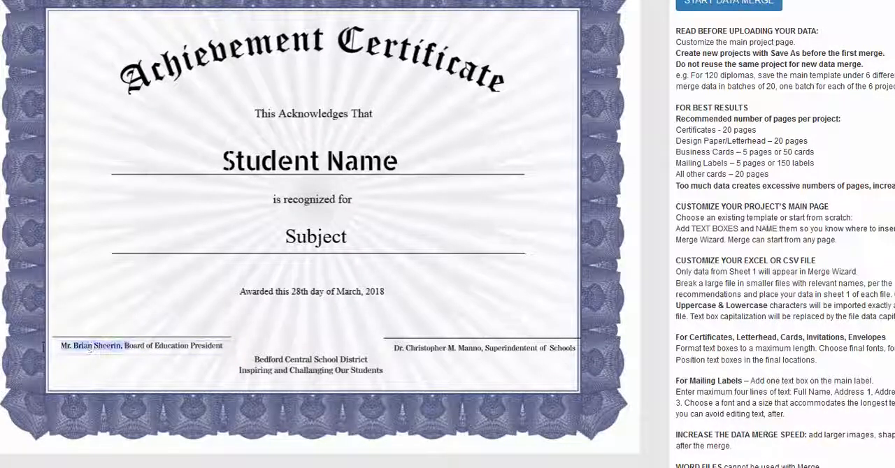
key("BackSpace")
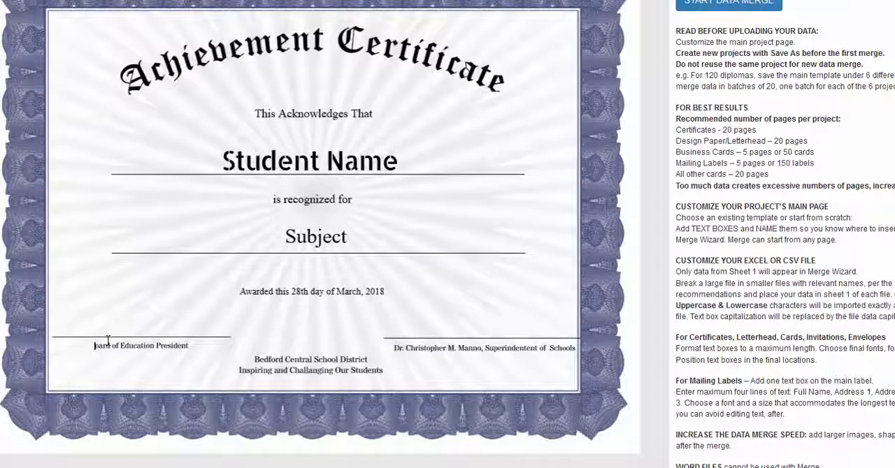
type("B")
Step: Remove the signatory's personal name from the Superintendent of Schools caption, keeping only the title
left_click(476, 345)
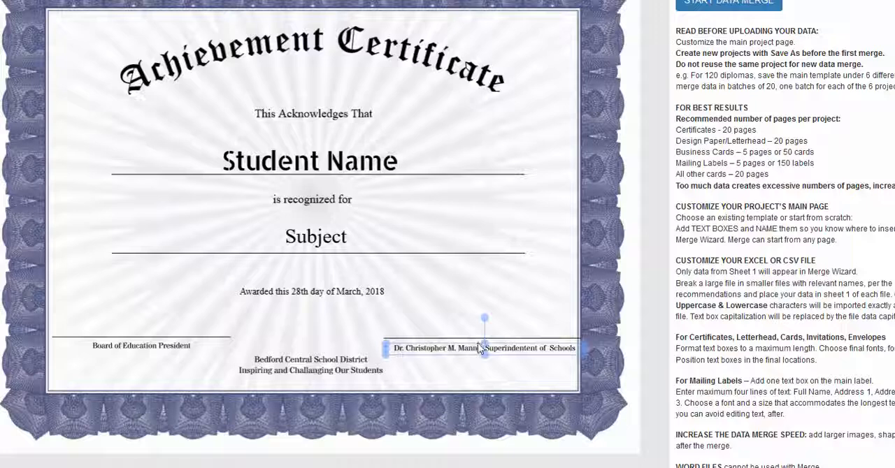
left_click(479, 344)
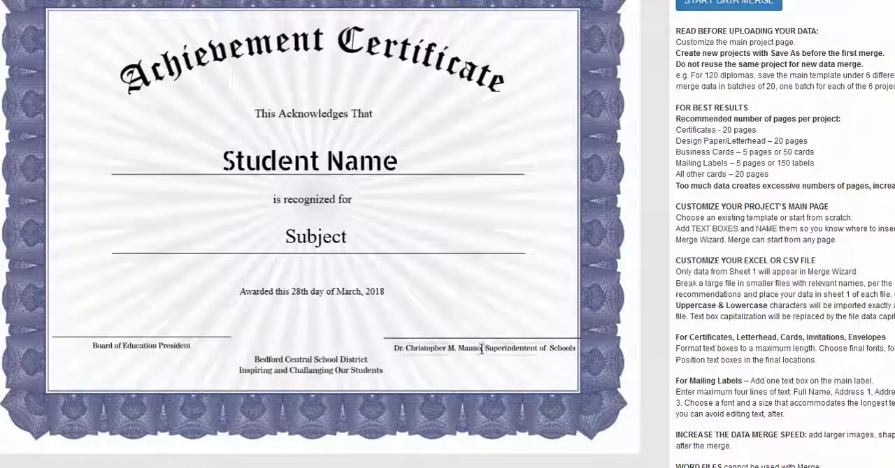
left_click_drag(481, 348, 394, 351)
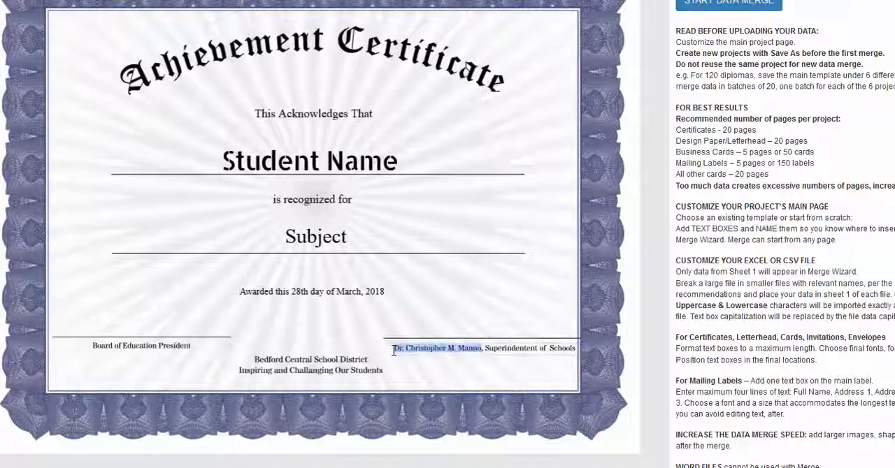
key("Delete")
key("Delete")
key("Delete")
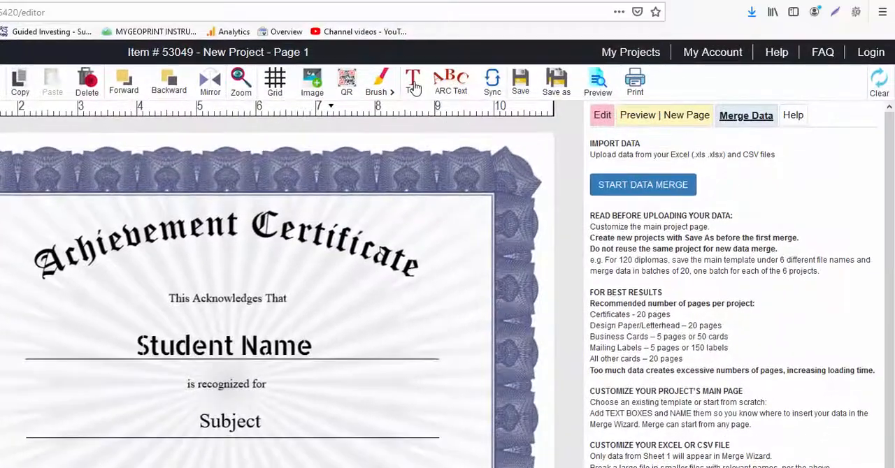
Step: Add a text box reading "Teacher 1" above the signature line for the Board of Education President
left_click(415, 88)
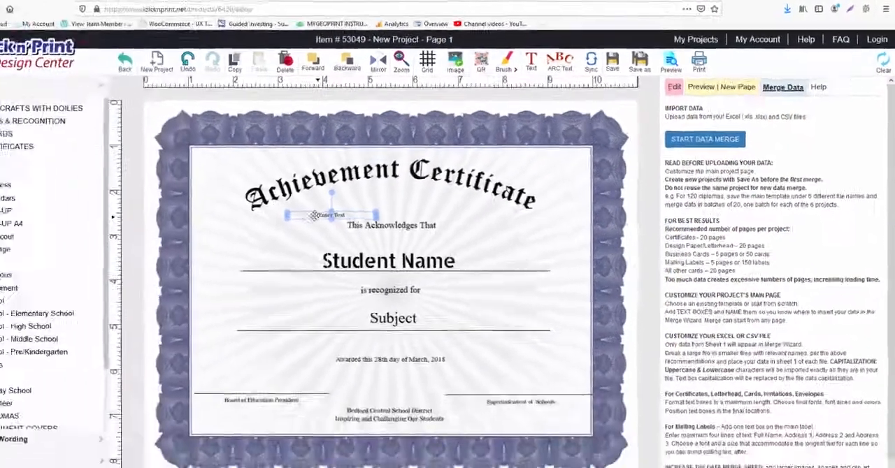
left_click_drag(111, 291, 263, 373)
left_click_drag(331, 368, 339, 363)
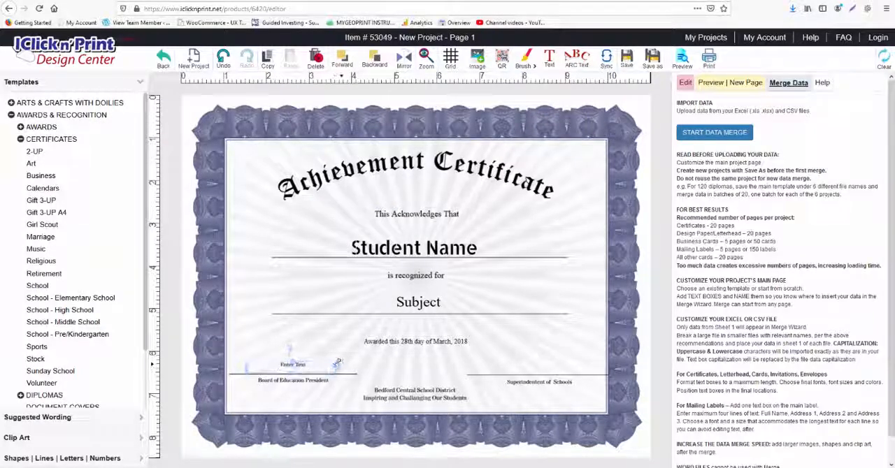
double_click(322, 367)
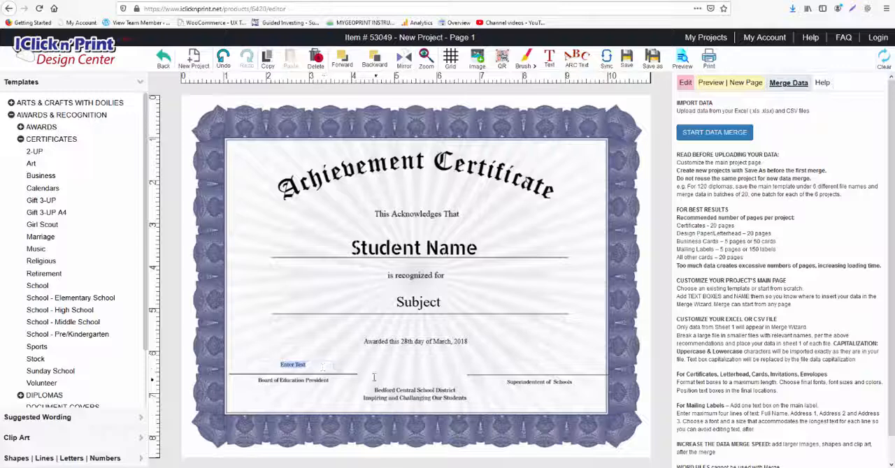
type("Bomoth")
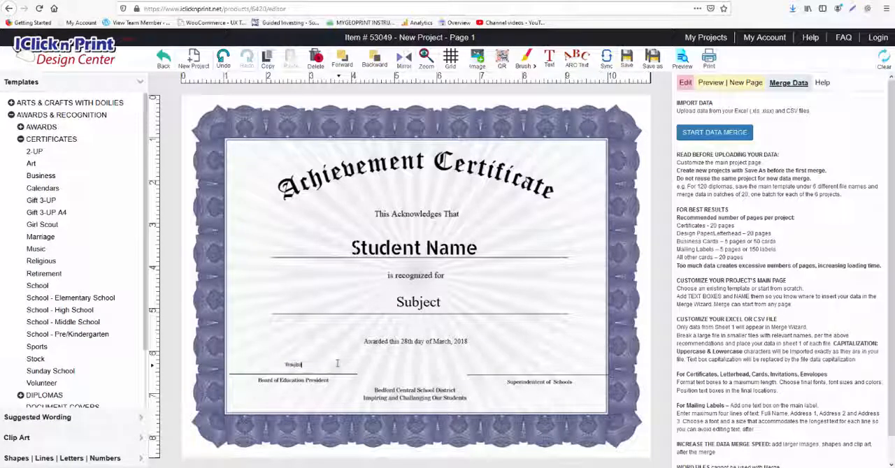
type("y")
type(" 1")
left_click(358, 366)
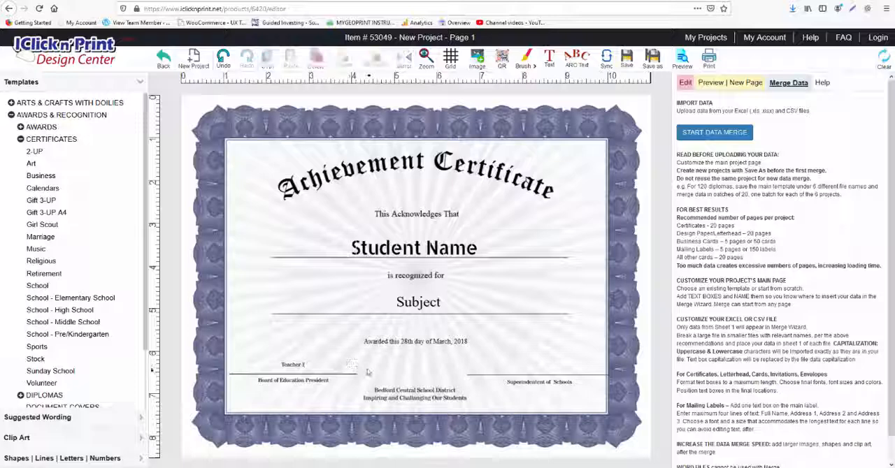
Step: Set the "Teacher 1" text to font size 16 and move it closer to its signature line, at about X 153, Y 641
left_click(306, 367)
double_click(307, 367)
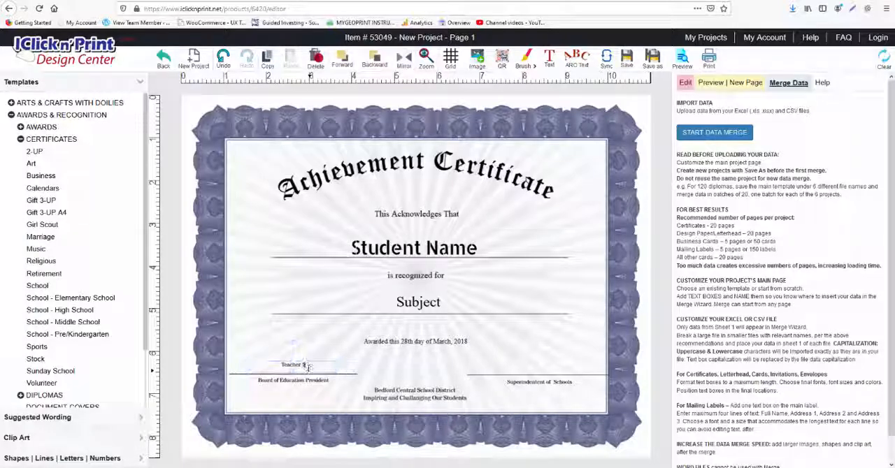
left_click(685, 82)
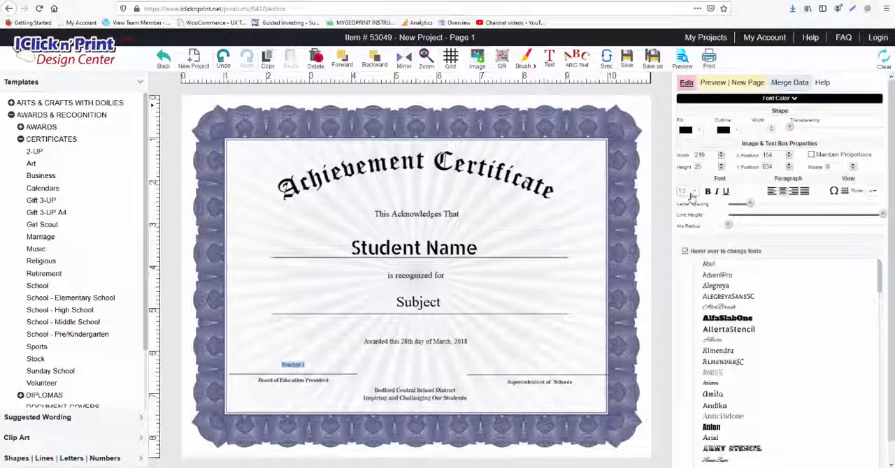
left_click(682, 191)
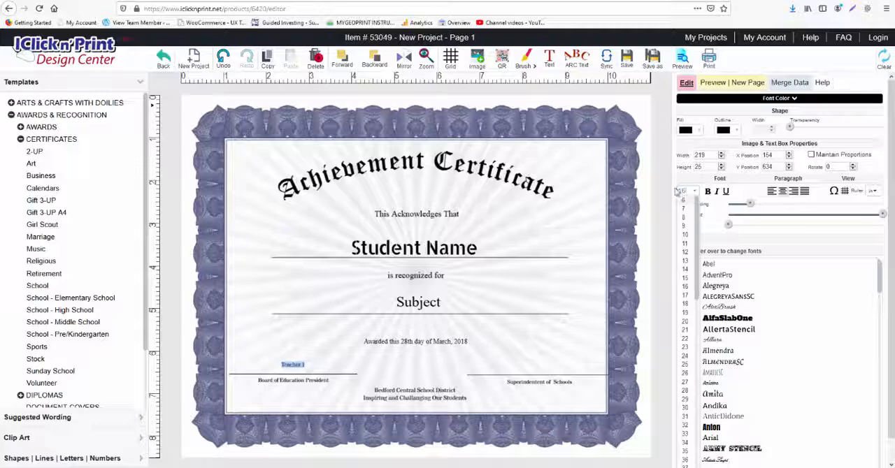
left_click(678, 192)
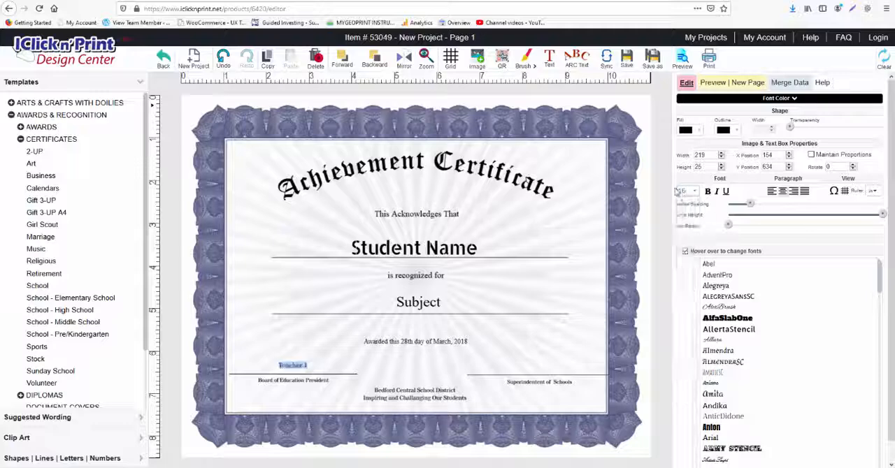
left_click(356, 370)
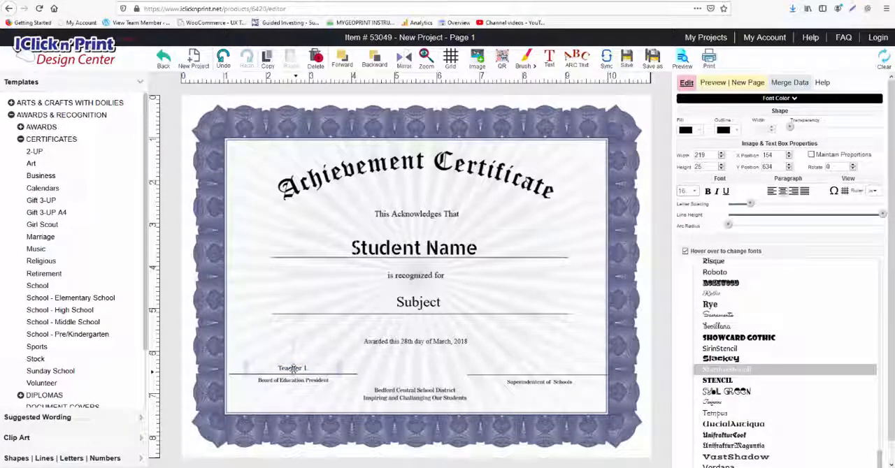
left_click(310, 368)
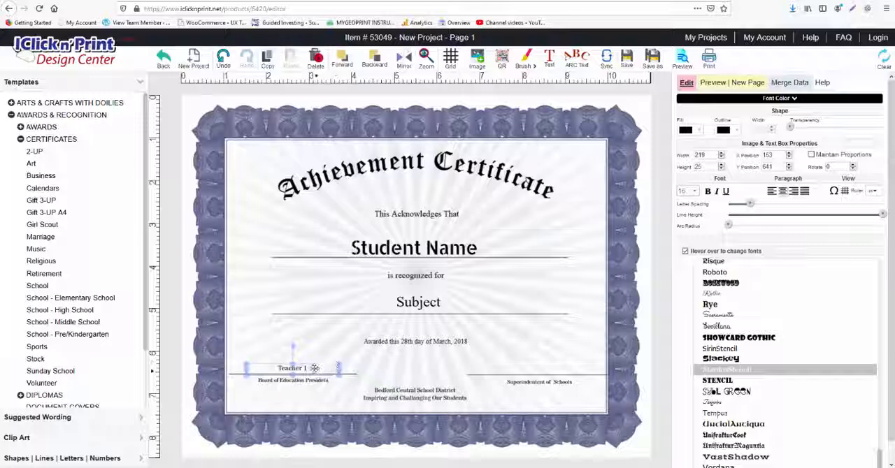
Step: Duplicate the "Teacher 1" text box and place the copy above the Superintendent's signature line, at about X 728, Y 640
right_click(315, 368)
left_click(315, 348)
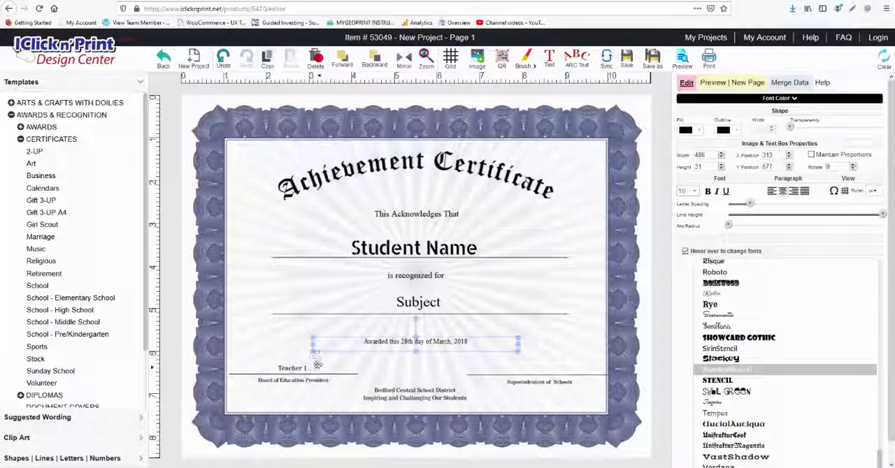
left_click(316, 363)
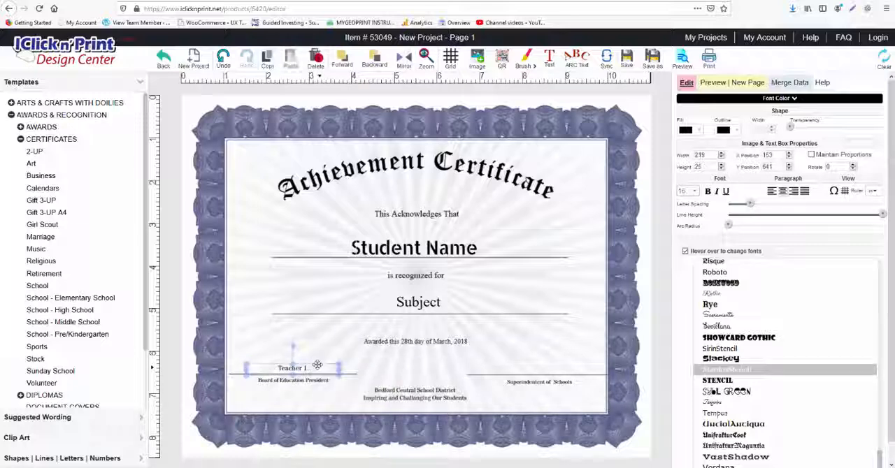
key("ctrl+v")
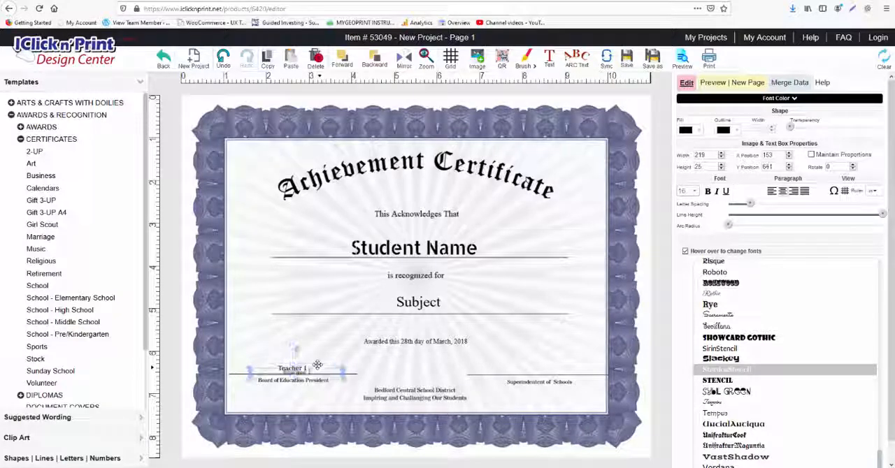
left_click_drag(361, 373, 560, 370)
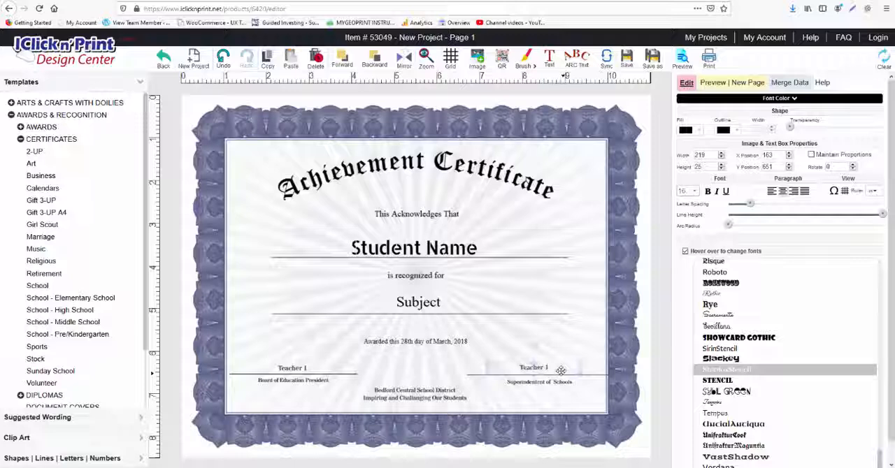
Step: Change the copied text above the Superintendent's signature line to "Teacher 2" and nudge it down to Y 645
left_click(549, 369)
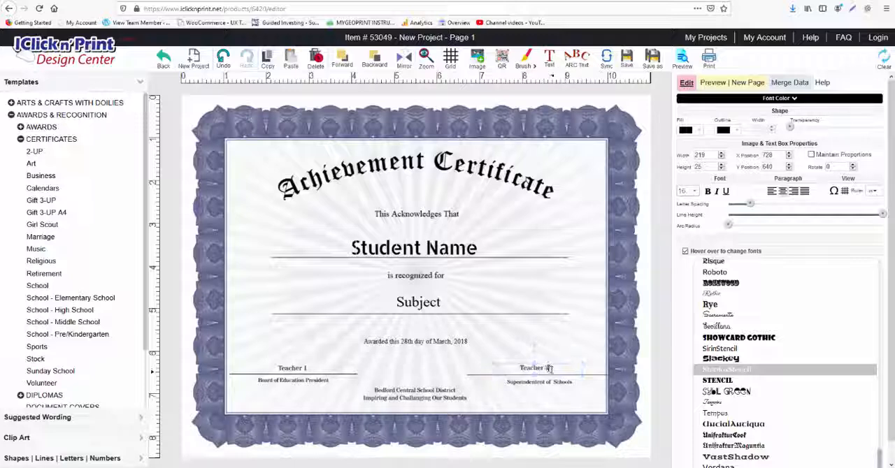
left_click(550, 369)
key("BackSpace")
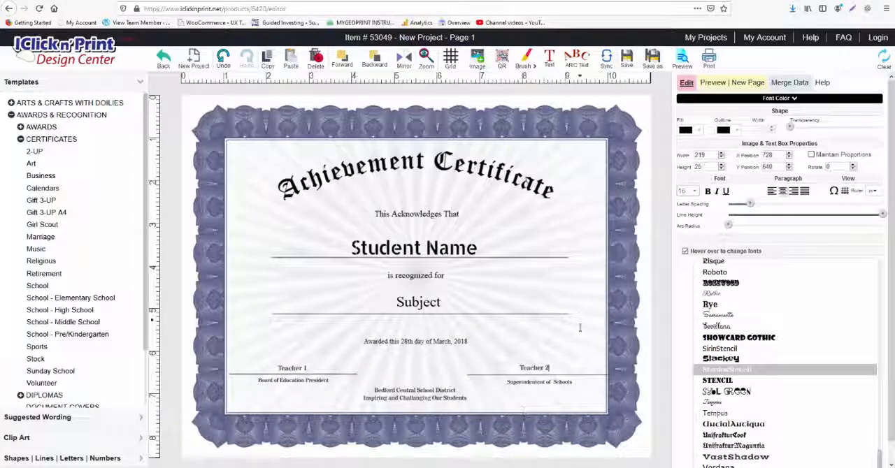
left_click(572, 366)
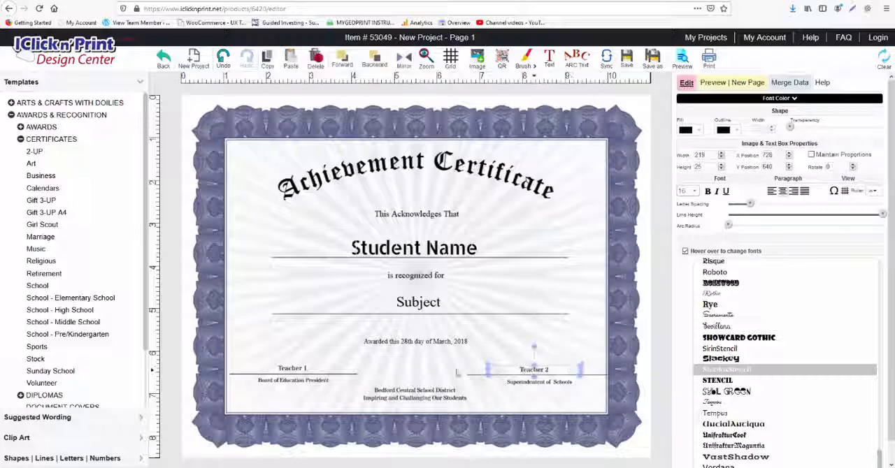
key("Down")
key("Down")
key("Down")
key("Down")
key("Down")
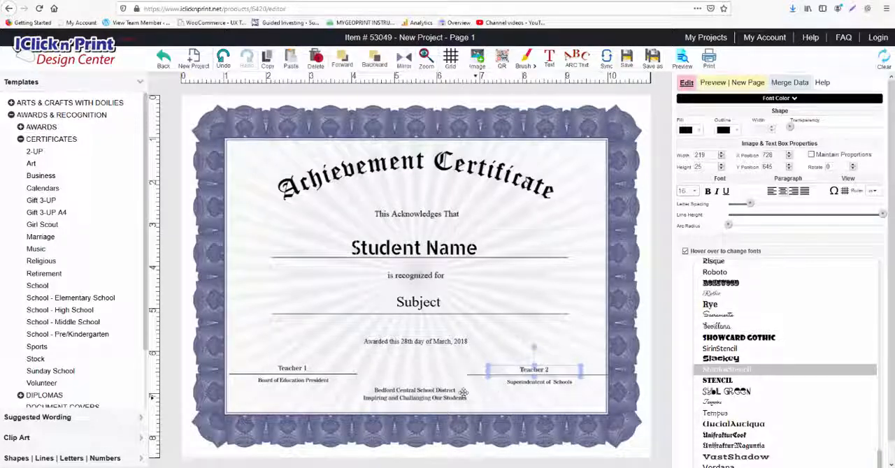
Step: Delete the word "Bedford" from the school district text so that its first line reads "Central School District"
left_click(387, 391)
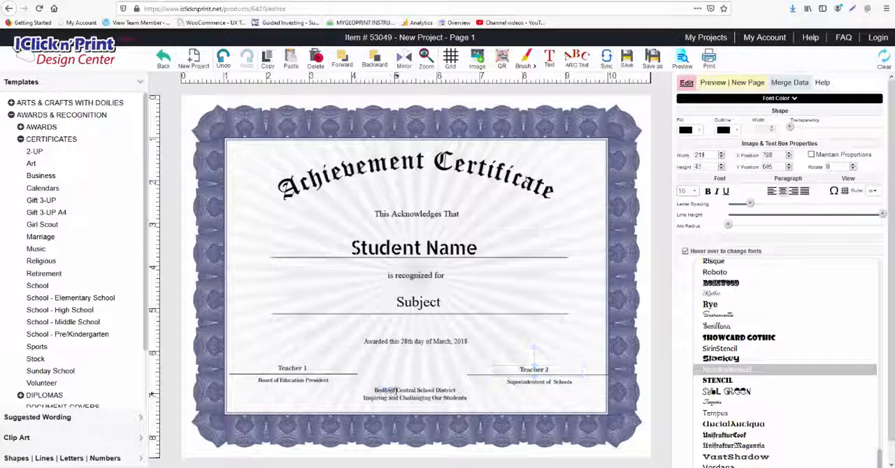
double_click(387, 391)
key("BackSpace")
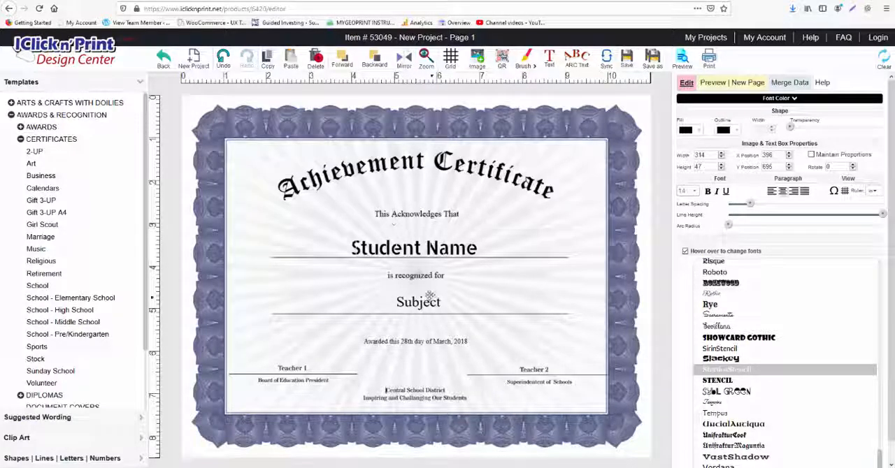
Step: Apply the StardosStencil font to the Subject text and return to the data merge options
left_click(415, 301)
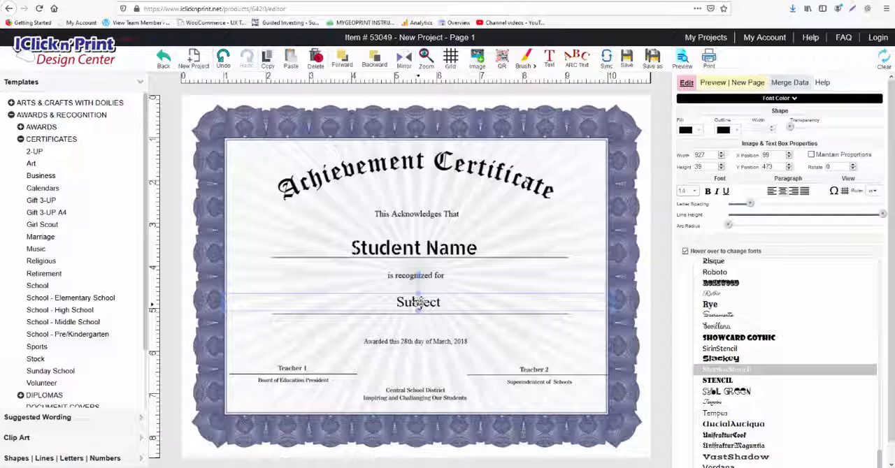
left_click(742, 372)
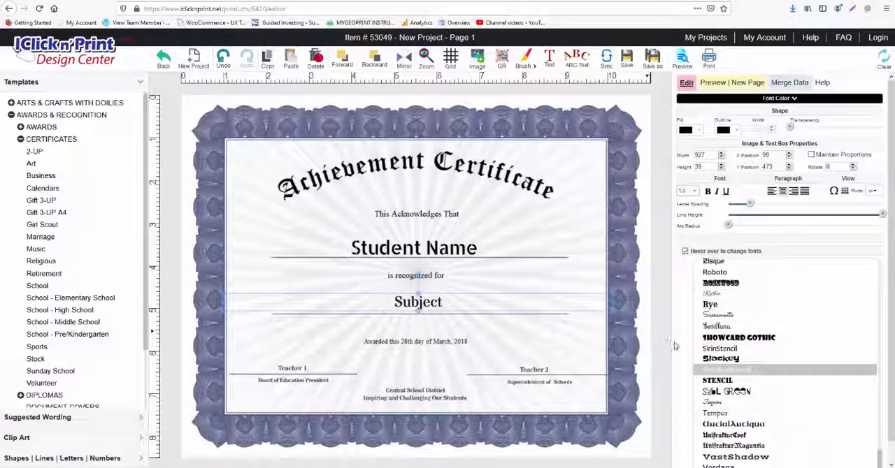
left_click(789, 82)
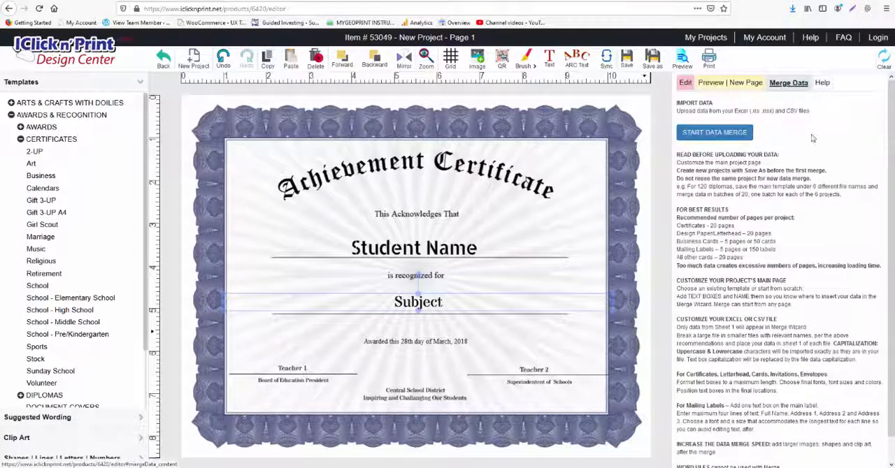
Step: Start a data merge, upload "Merge Test Geo Certificates.xlsx" and continue through the data overview to the field mapping
left_click(742, 132)
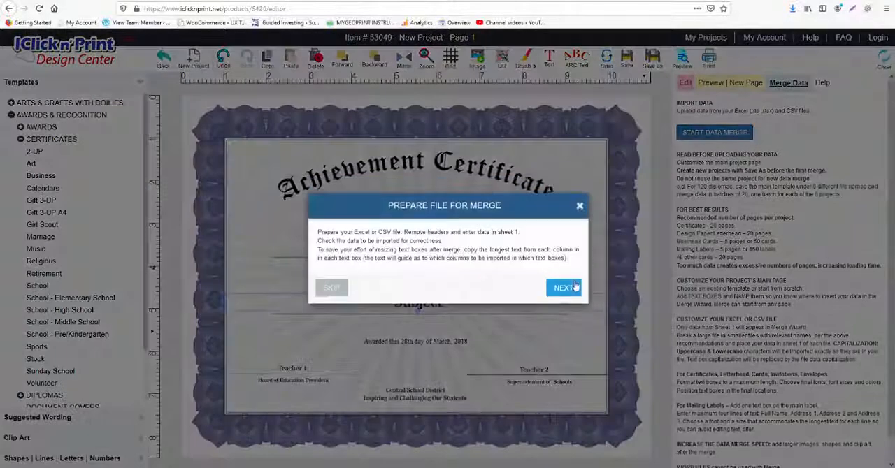
left_click(565, 288)
left_click(565, 330)
left_click(478, 305)
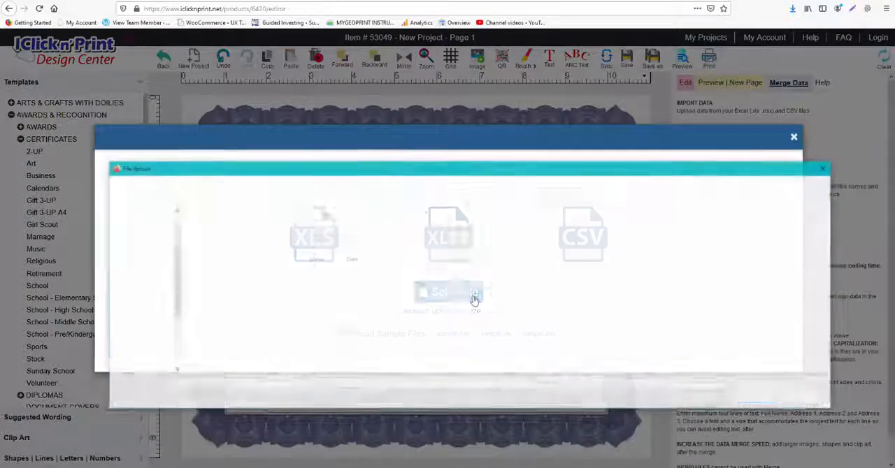
left_click(266, 354)
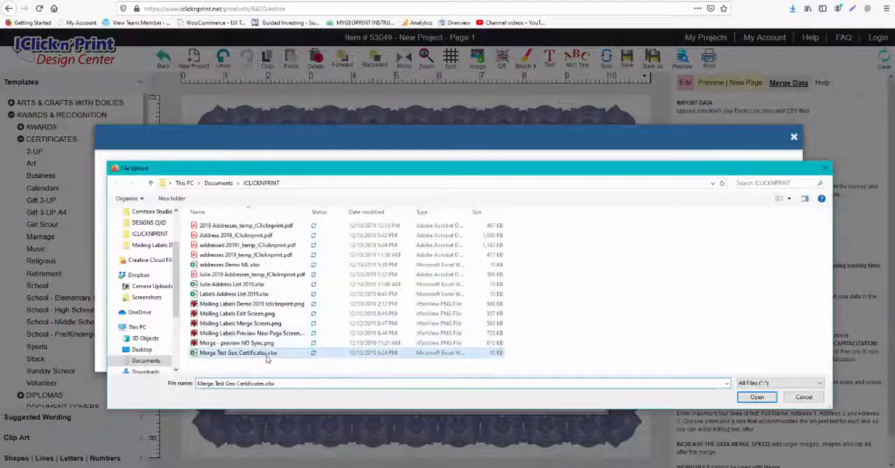
left_click(741, 398)
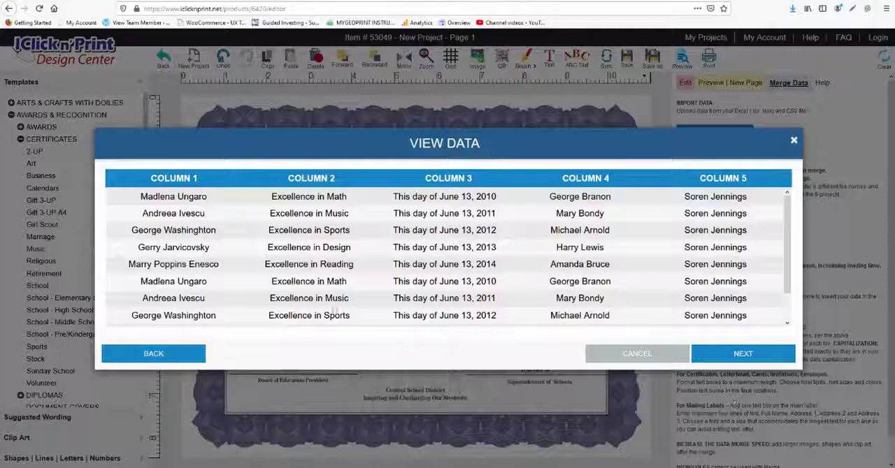
left_click(740, 353)
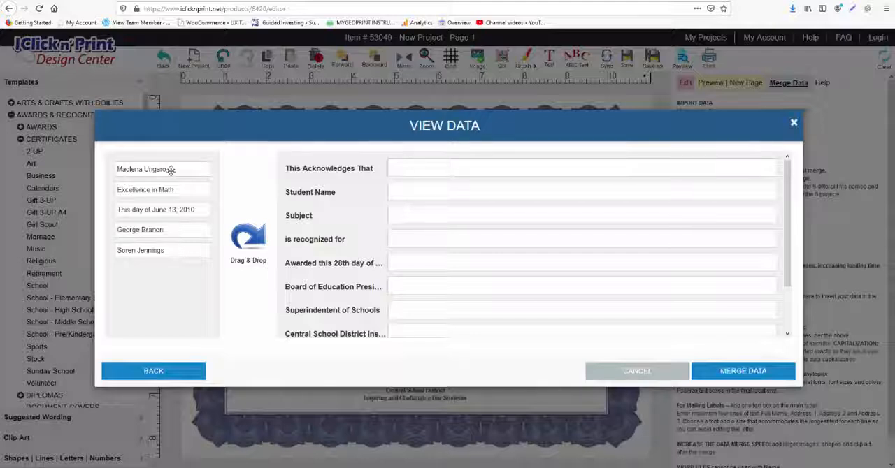
Step: Map the student's name to Student Name, "Excellence in Math" to Subject, and "This day of June 13, 2010" to the "Awarded this 28th day of" field
left_click_drag(171, 170, 451, 194)
left_click_drag(170, 170, 308, 221)
left_click_drag(179, 171, 430, 241)
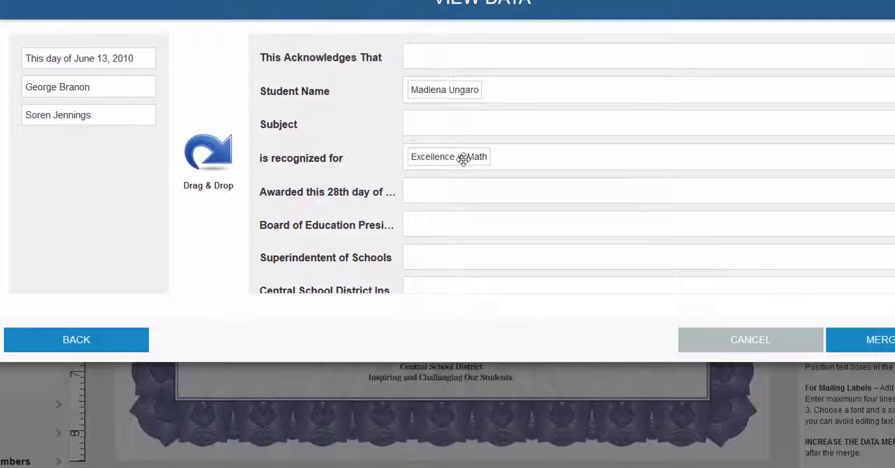
left_click_drag(463, 159, 462, 123)
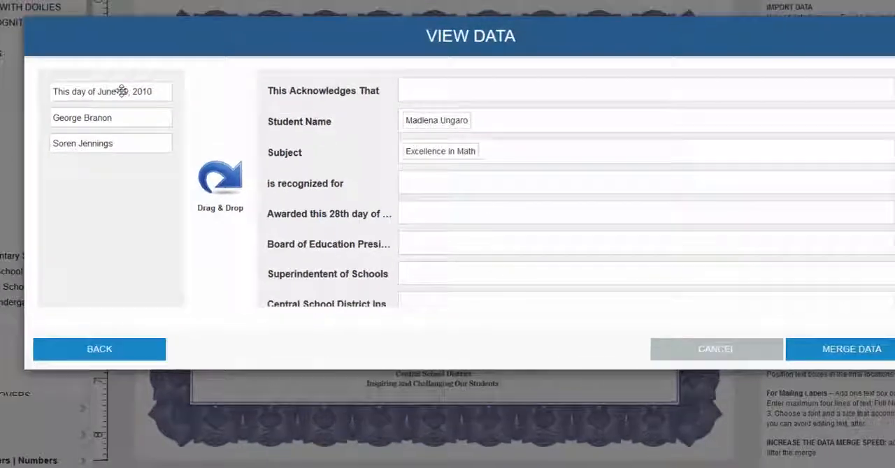
left_click_drag(100, 58, 512, 186)
left_click_drag(467, 261, 472, 258)
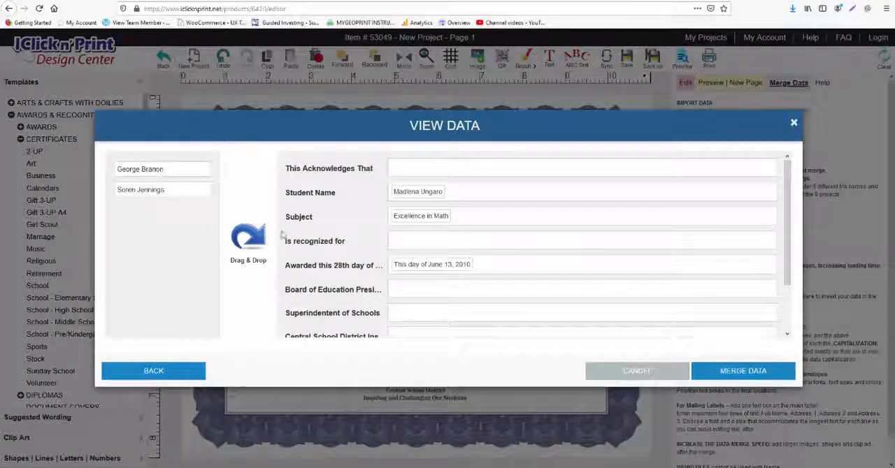
Step: Map the column 5 name to Teacher 1 and the column 4 name to Teacher 2, and merge the data
left_click_drag(192, 169, 171, 190)
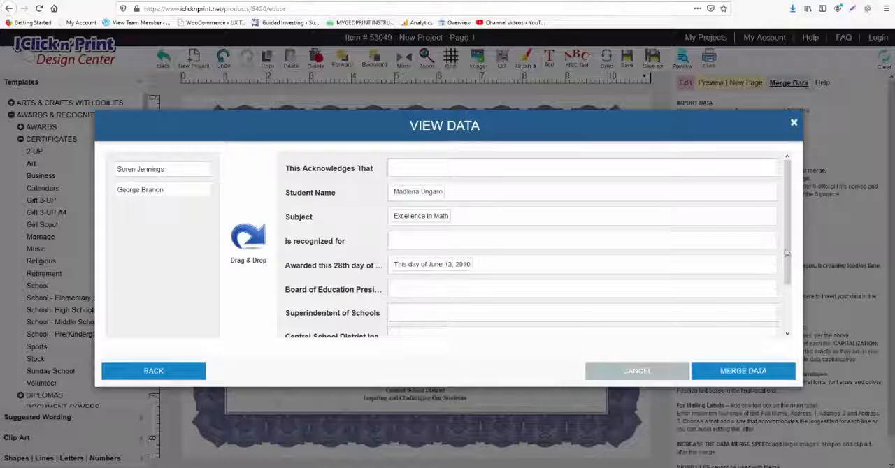
scroll(786, 253, "down", 2)
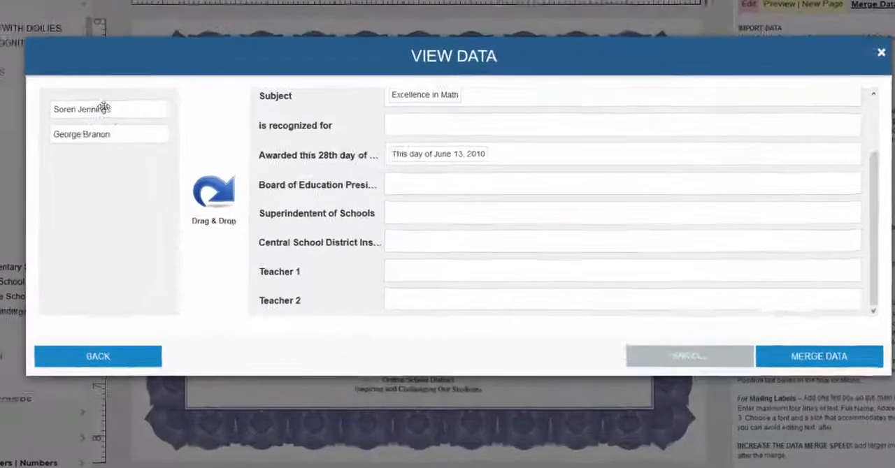
left_click_drag(103, 106, 479, 272)
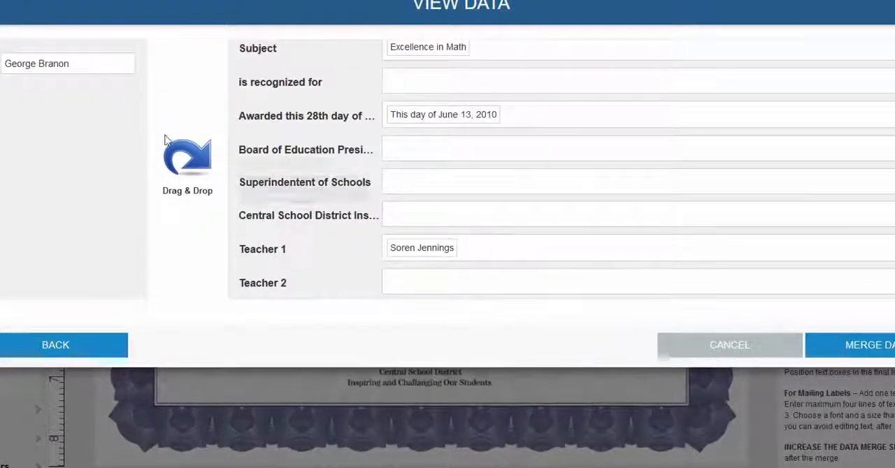
left_click_drag(79, 70, 462, 278)
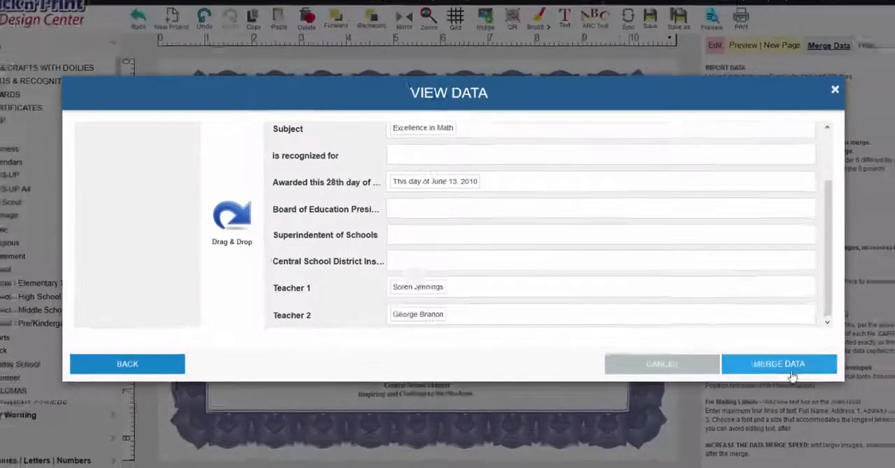
left_click(888, 348)
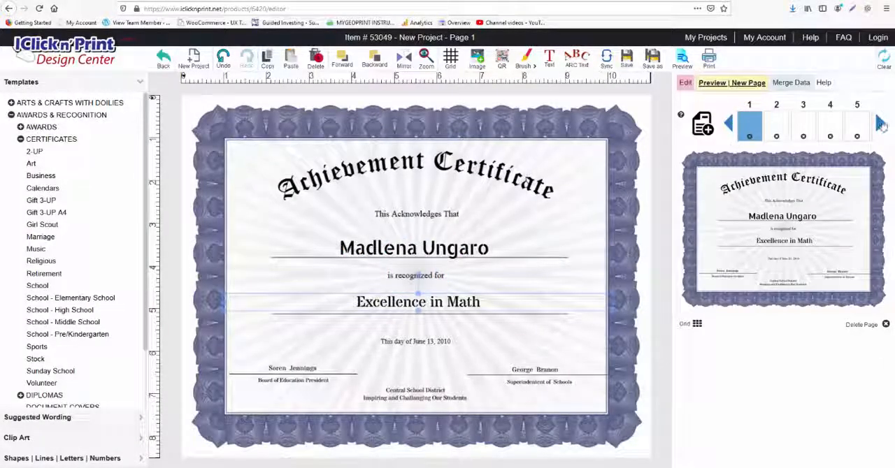
Step: Browse the merged certificate page thumbnails through page 10 and return to page 1
left_click(880, 124)
left_click(880, 124)
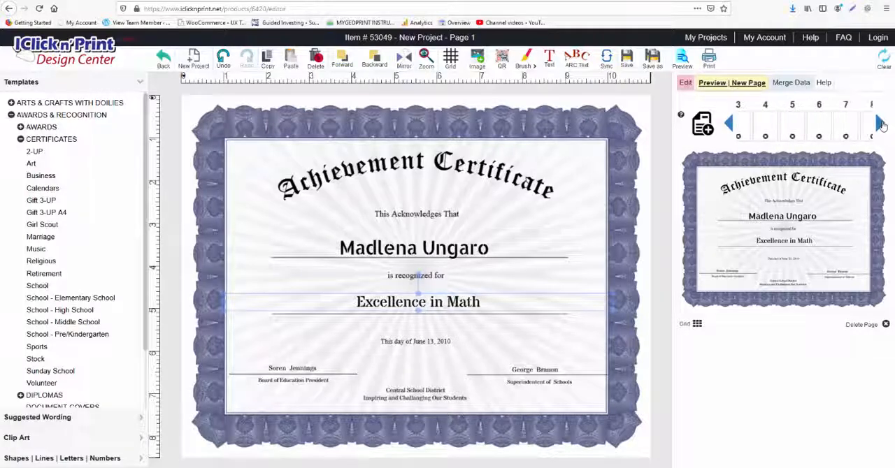
left_click(880, 123)
left_click(881, 124)
left_click(881, 124)
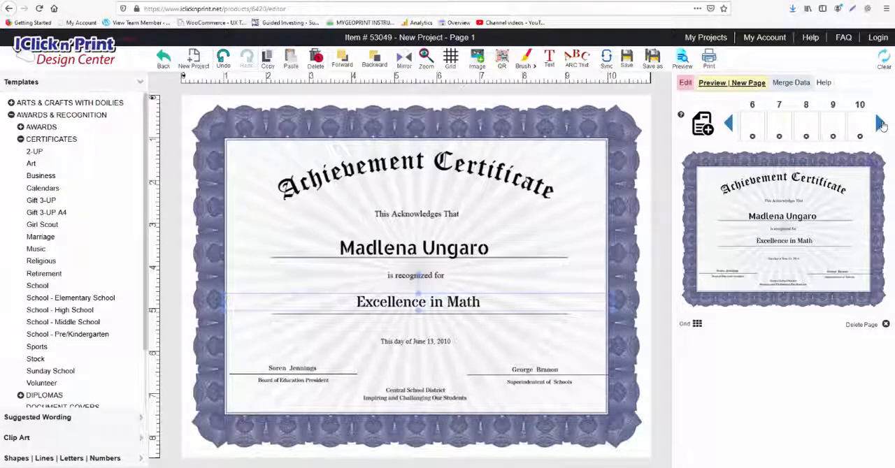
left_click(729, 124)
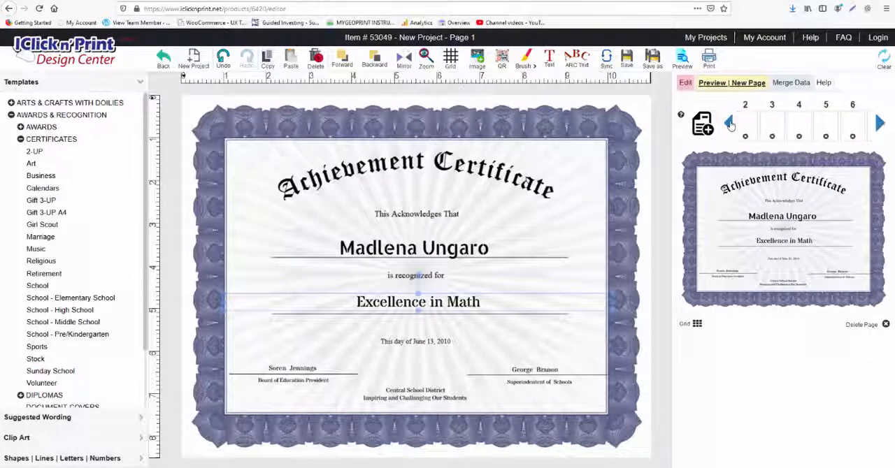
left_click(729, 124)
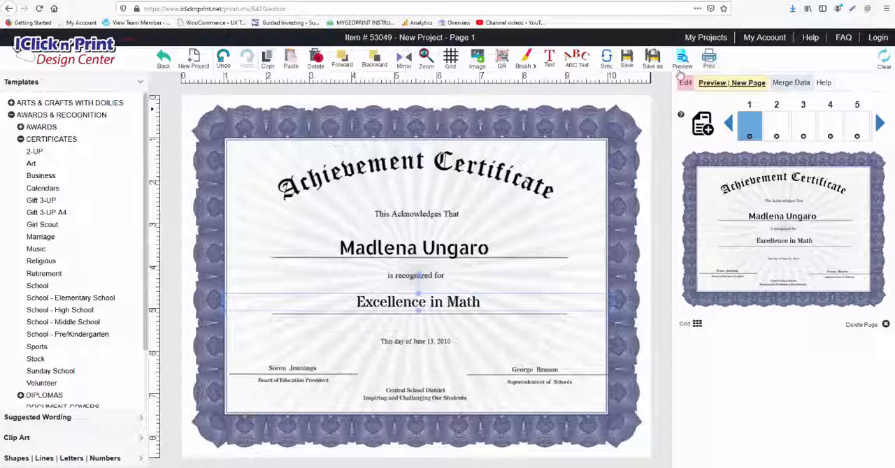
Step: Preview the merged certificates, display page 4, and close the preview
left_click(683, 63)
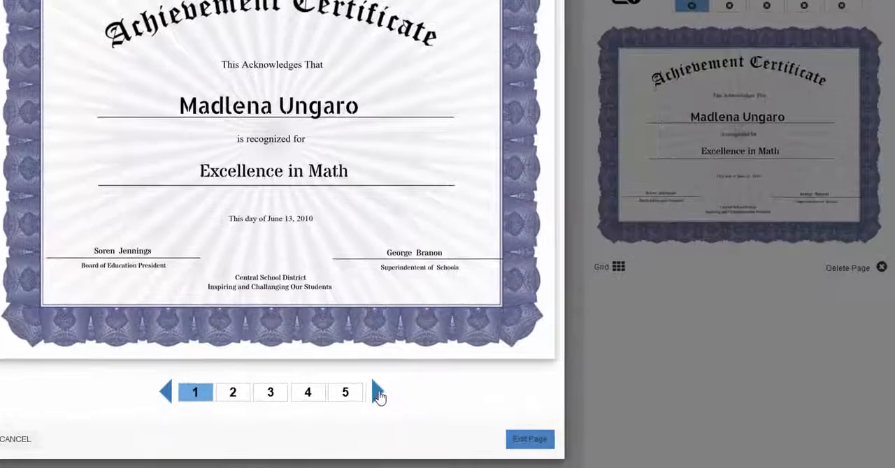
left_click(505, 411)
left_click(378, 395)
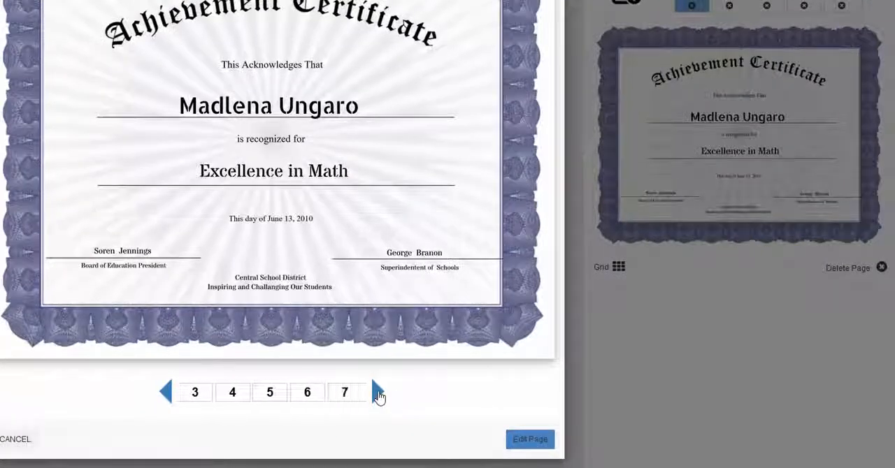
left_click(222, 396)
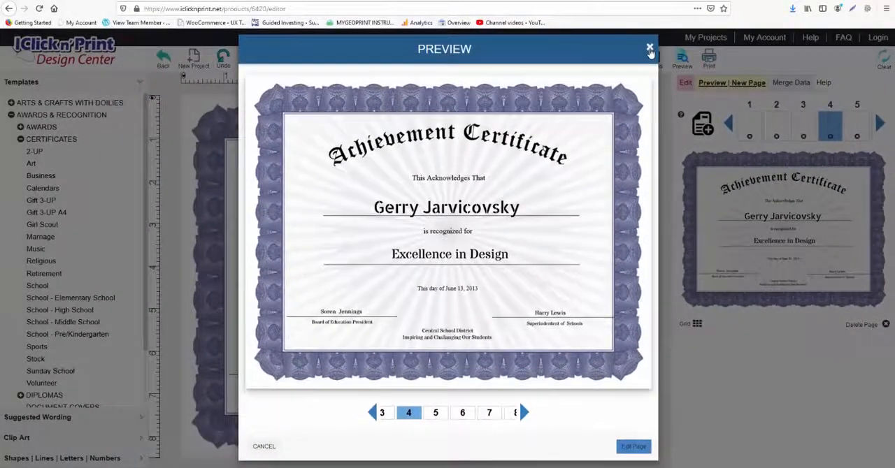
left_click(649, 50)
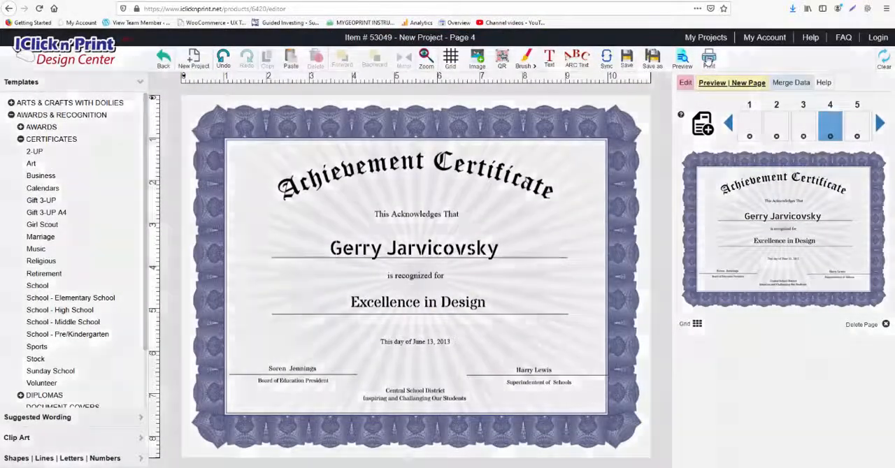
Step: Request printing and log in to the account with the saved e-mail and password, entering the captcha code
left_click(709, 61)
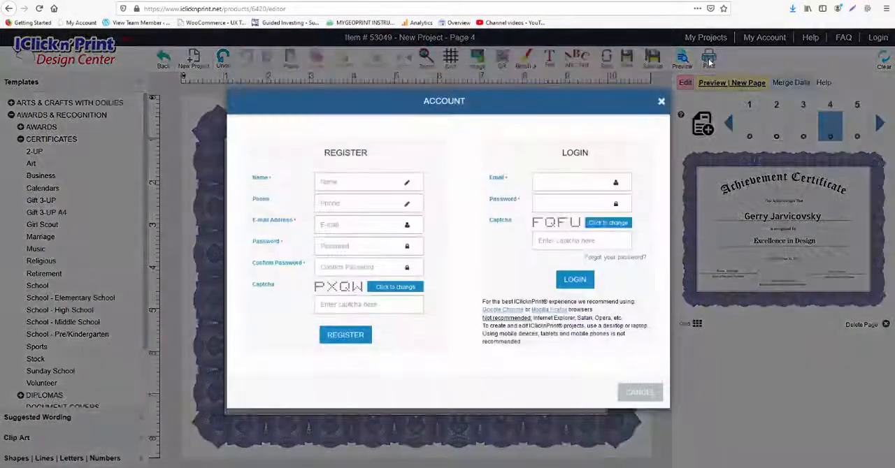
left_click(569, 179)
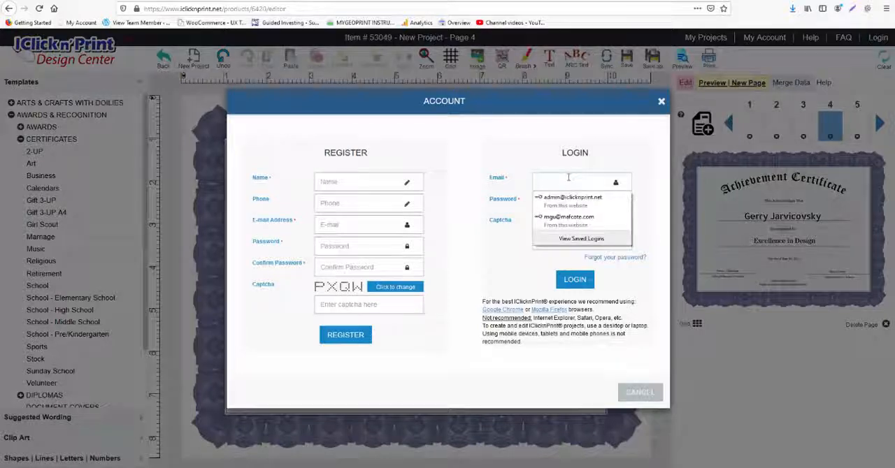
left_click(569, 218)
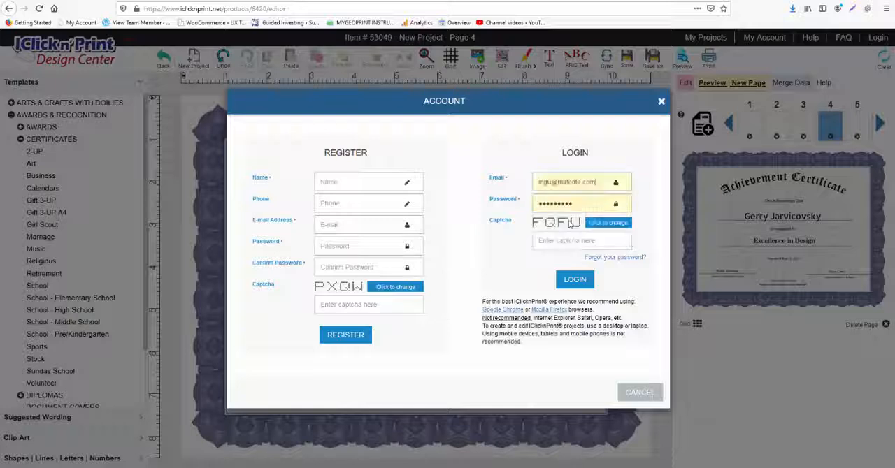
left_click(573, 242)
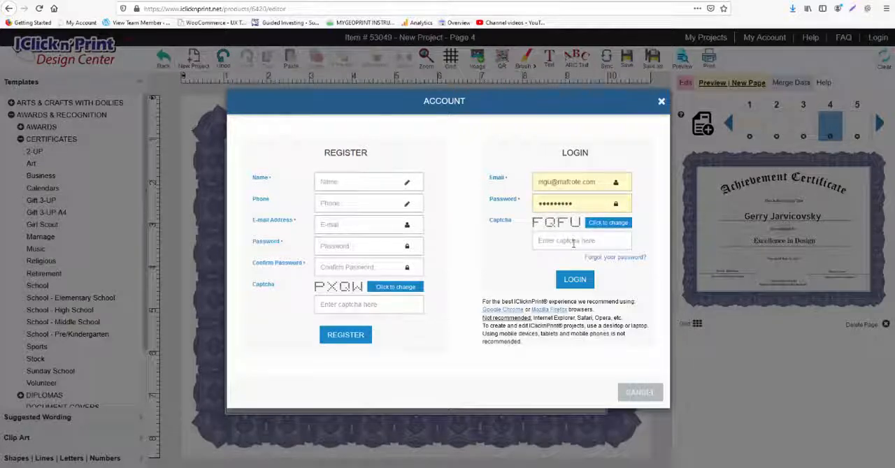
type("FQF")
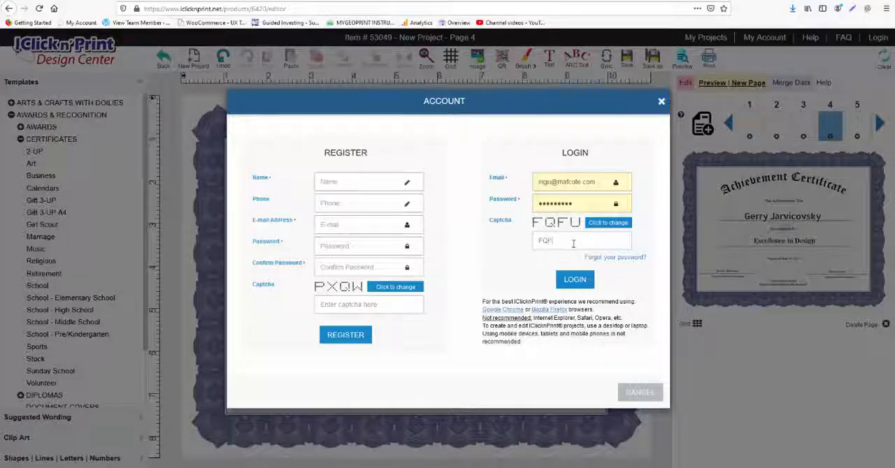
type("U")
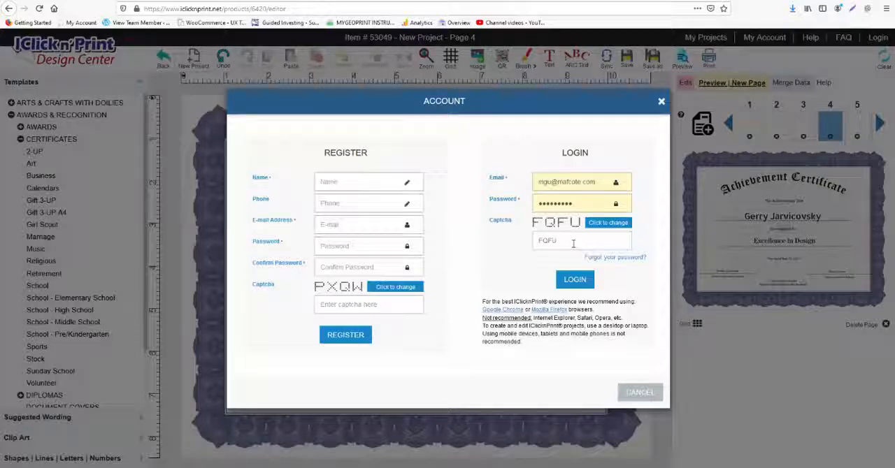
left_click(575, 280)
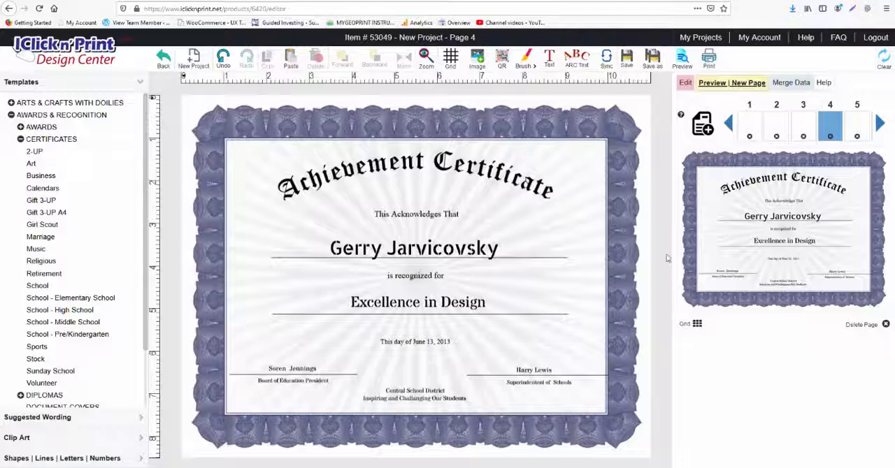
Step: Save the project as "Certificates1" with GEOGRAPHICS.COM as the store of purchase, leaving the unlisted store option off
left_click(627, 64)
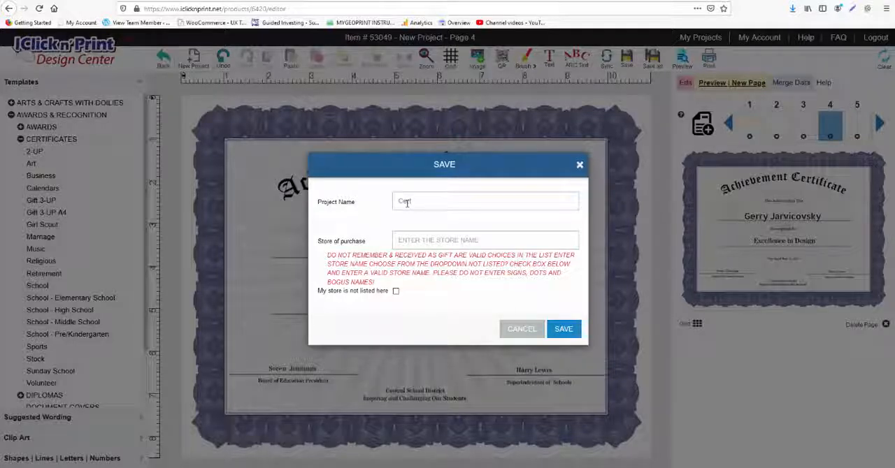
type("ificates1")
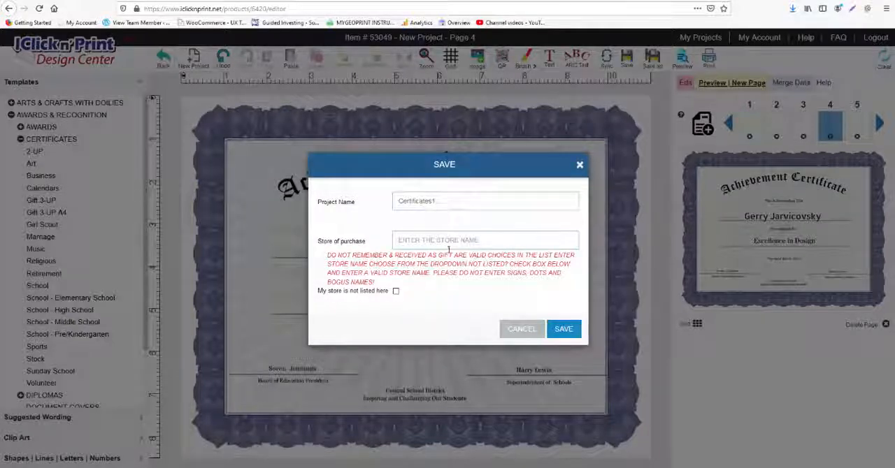
type("ge")
left_click(448, 283)
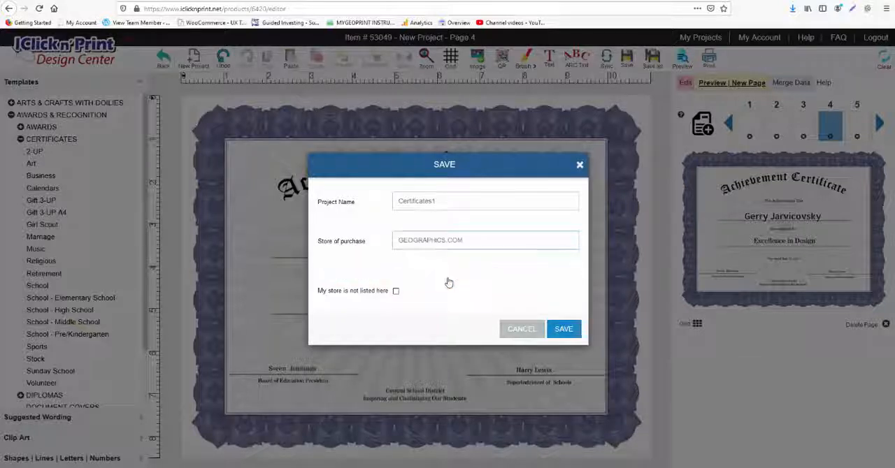
left_click(396, 291)
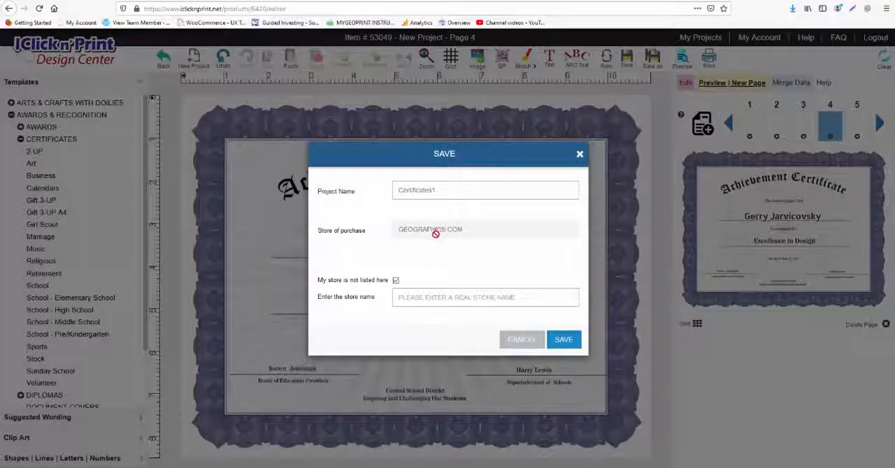
left_click(396, 281)
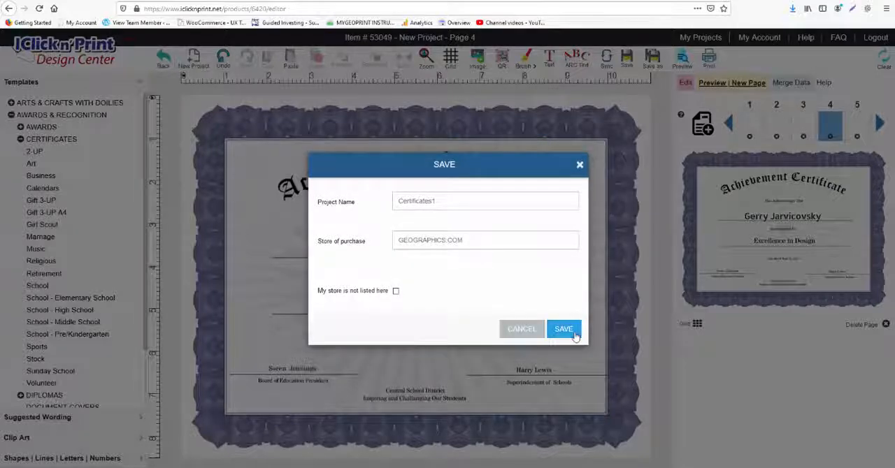
left_click(564, 329)
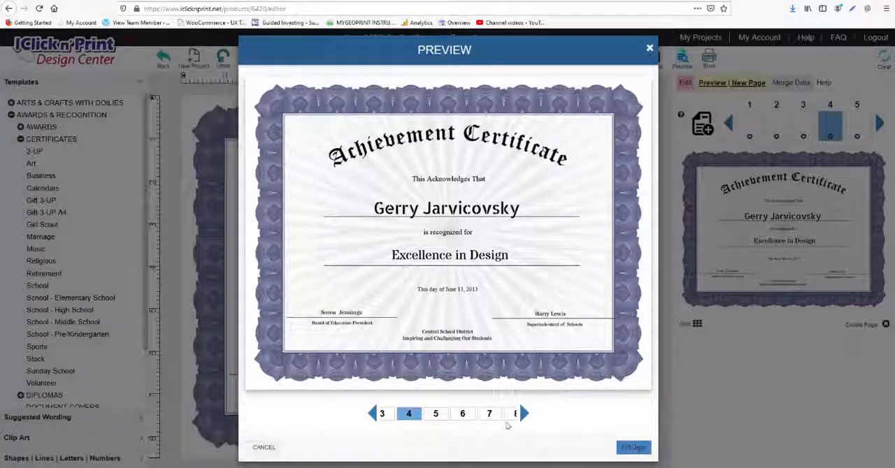
Step: Close the preview, request printing of the merged certificates, and start the PDF download
left_click(649, 47)
left_click(709, 59)
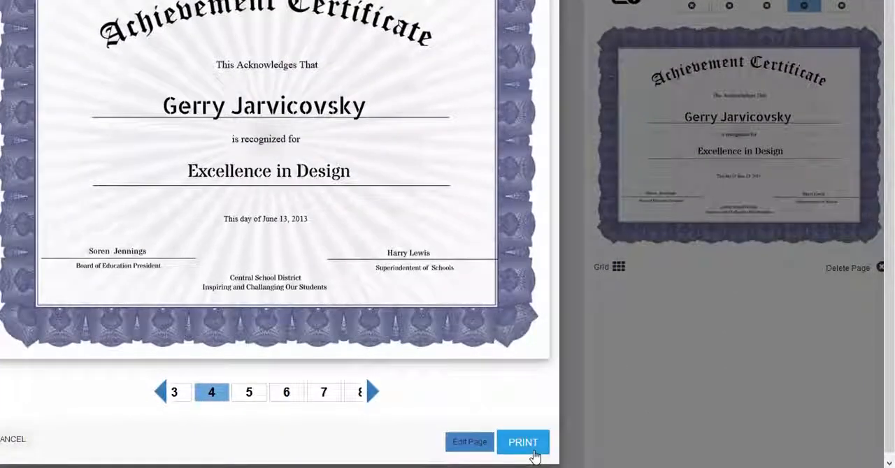
left_click(593, 448)
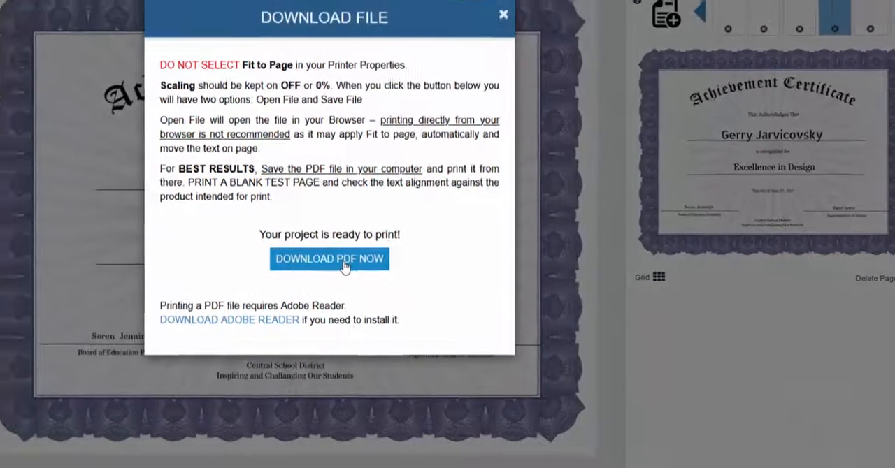
left_click(288, 256)
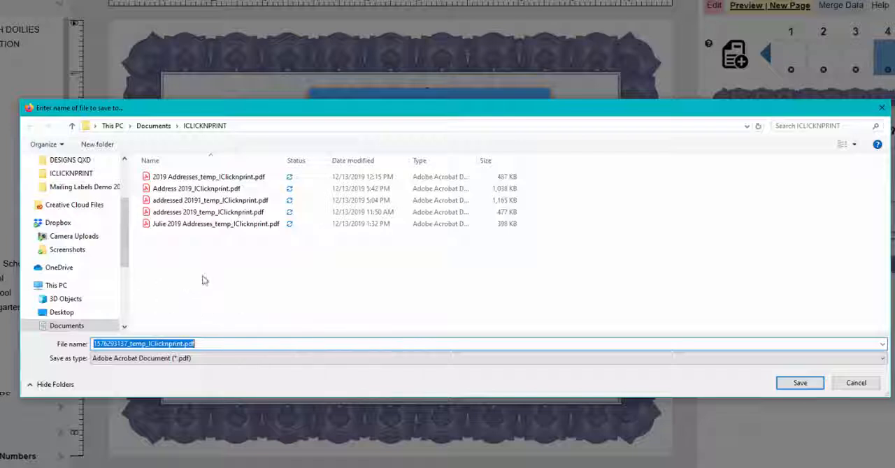
Step: Save the downloaded PDF in the ICLICKNPRINT folder as "Certificates1-IClicknprint.pdf"
scroll(70, 301, "down", 1)
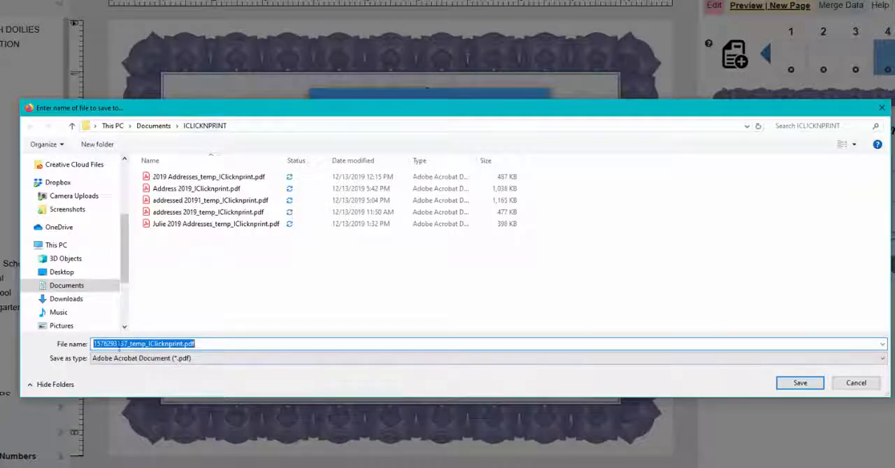
left_click(130, 344)
left_click_drag(127, 343, 37, 334)
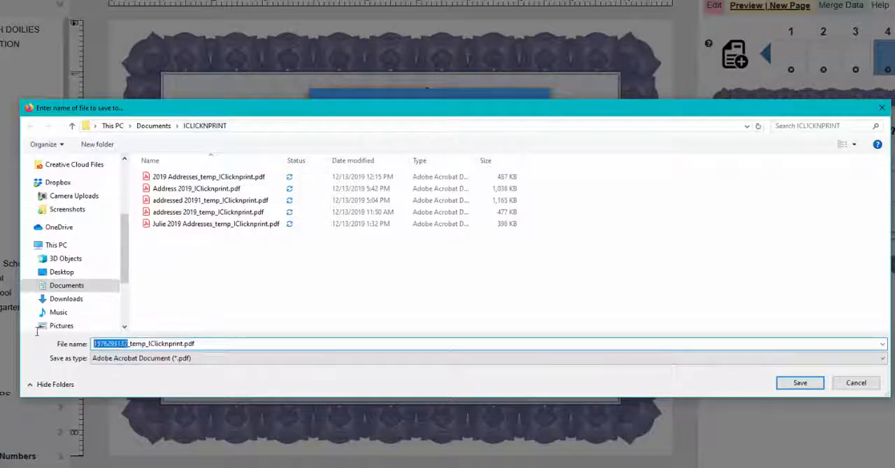
type("Cert")
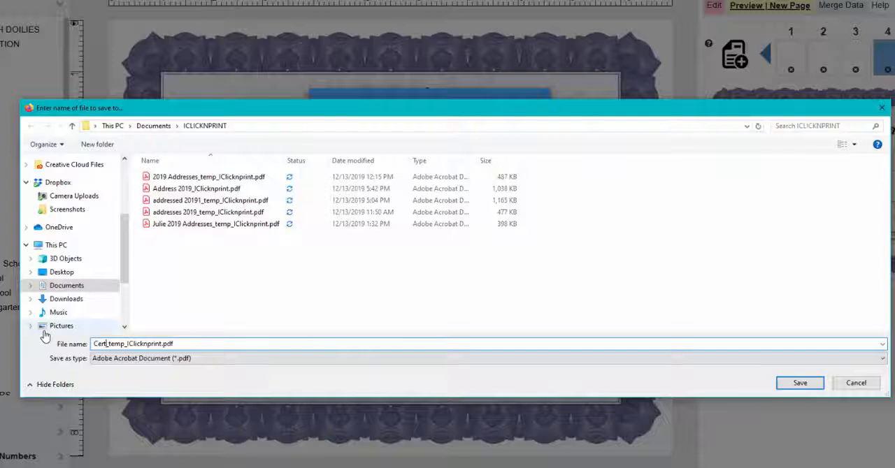
type("ificates")
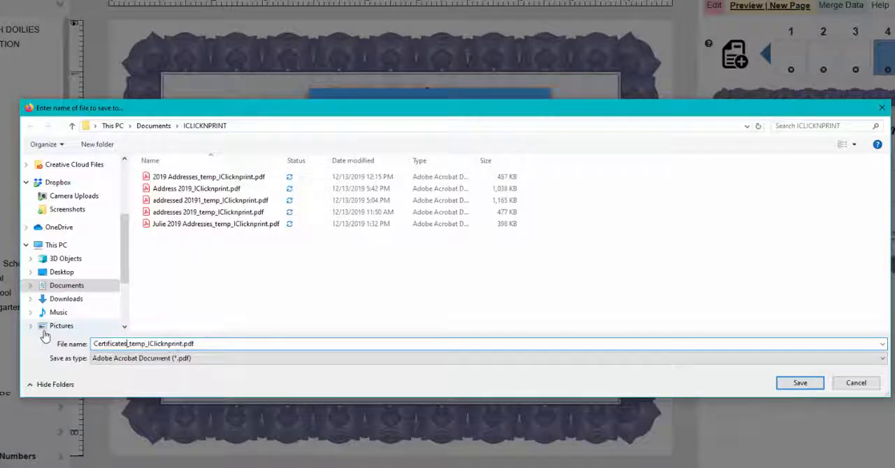
type("1")
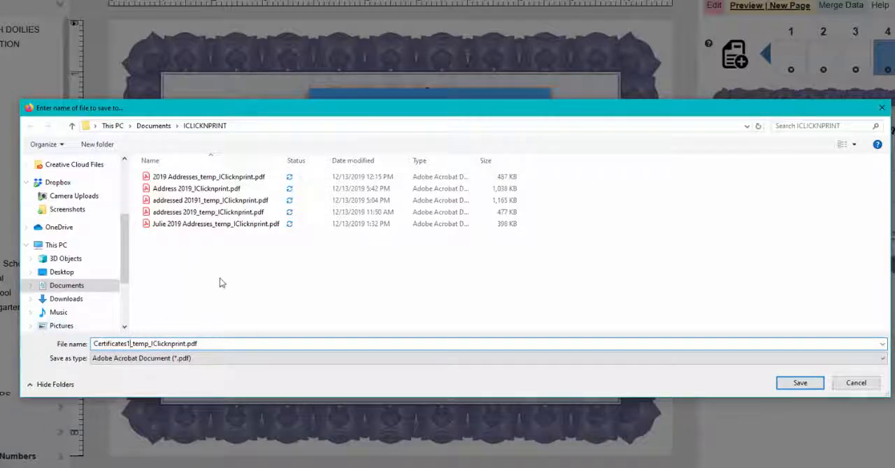
key("Delete")
key("Delete")
key("Delete")
key("Delete")
key("Delete")
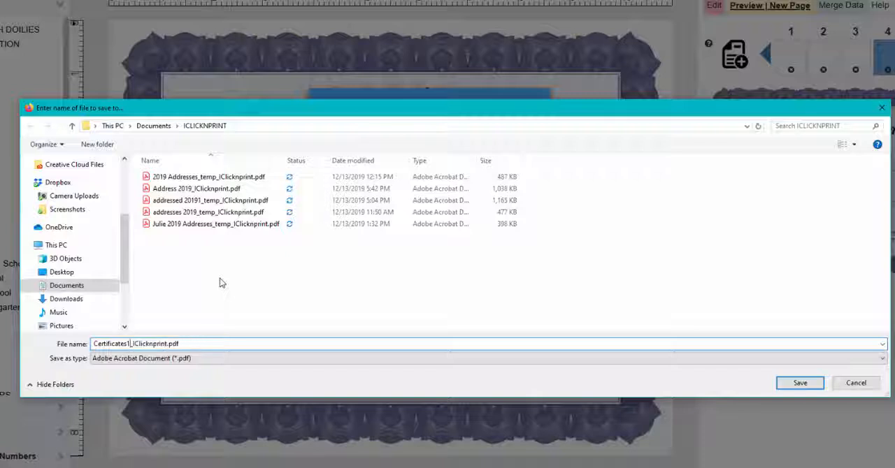
key("Delete")
type("-")
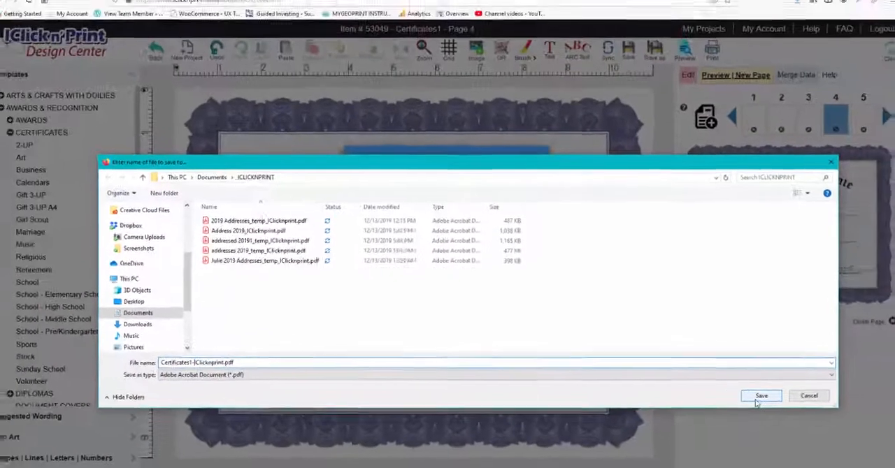
left_click(799, 384)
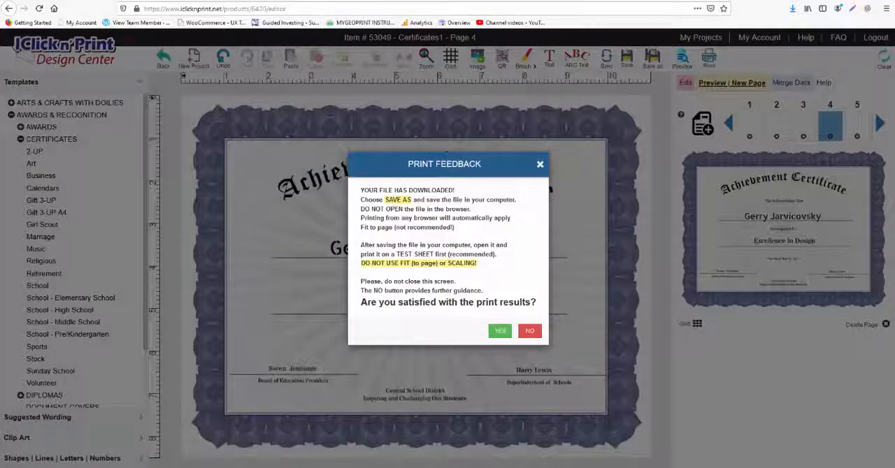
Step: Switch to File Explorer, open the ICLICKNPRINT folder, and sort its files by date modified
key("super+e")
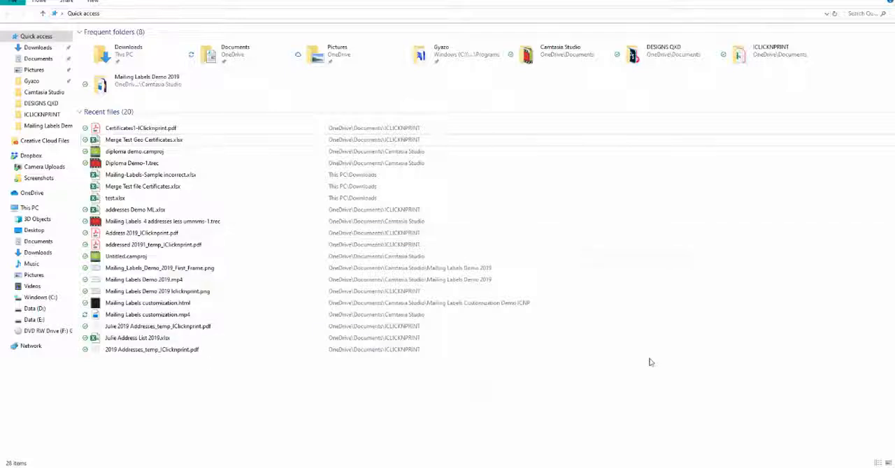
left_click(765, 51)
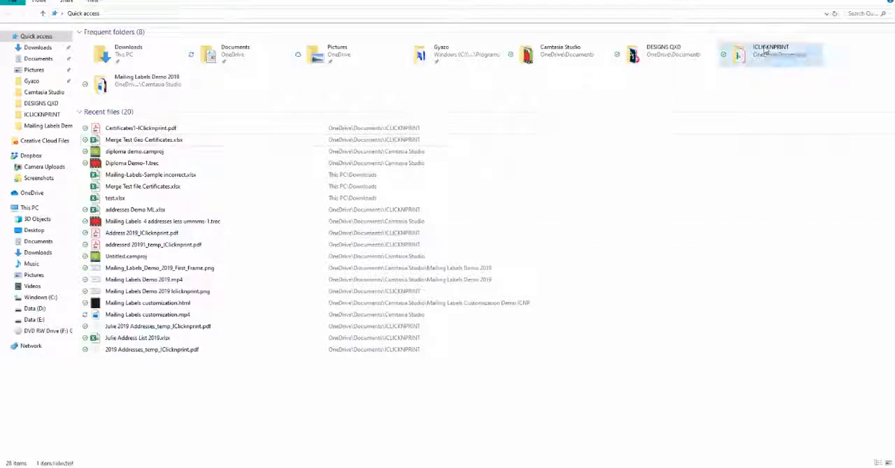
double_click(765, 52)
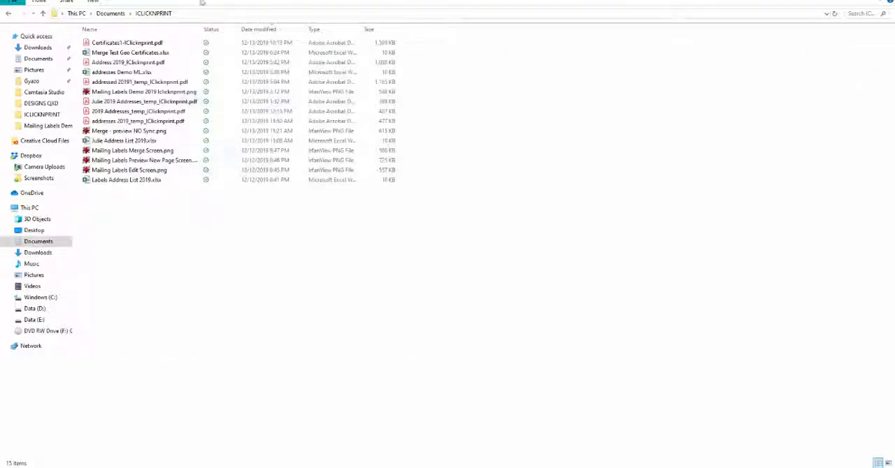
left_click(255, 28)
left_click(253, 30)
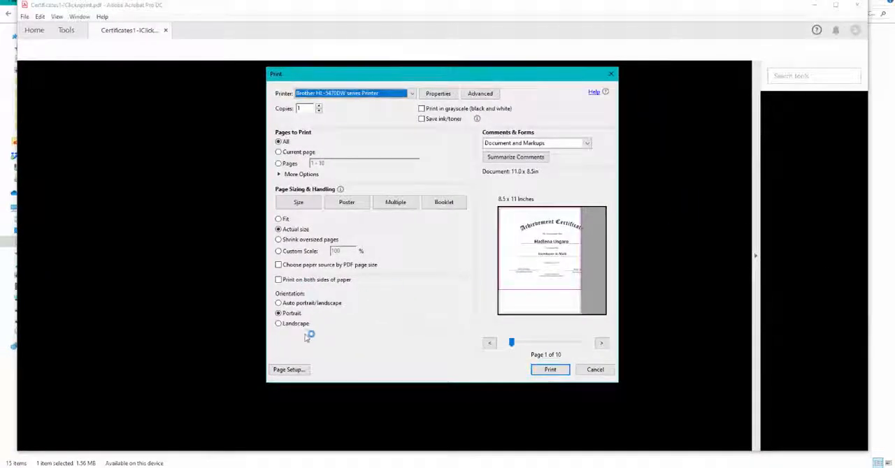
Step: Set the print orientation to Landscape and check the print preview through page 8, returning to page 1
left_click(278, 324)
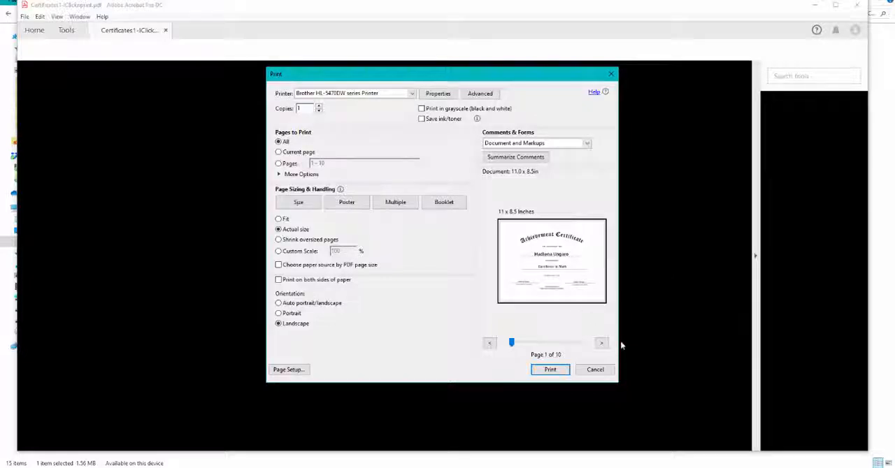
left_click(600, 344)
left_click(601, 344)
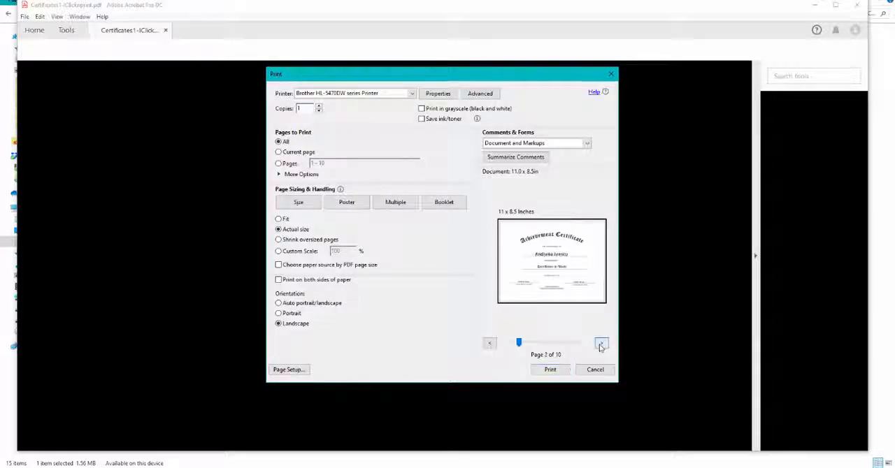
left_click(600, 344)
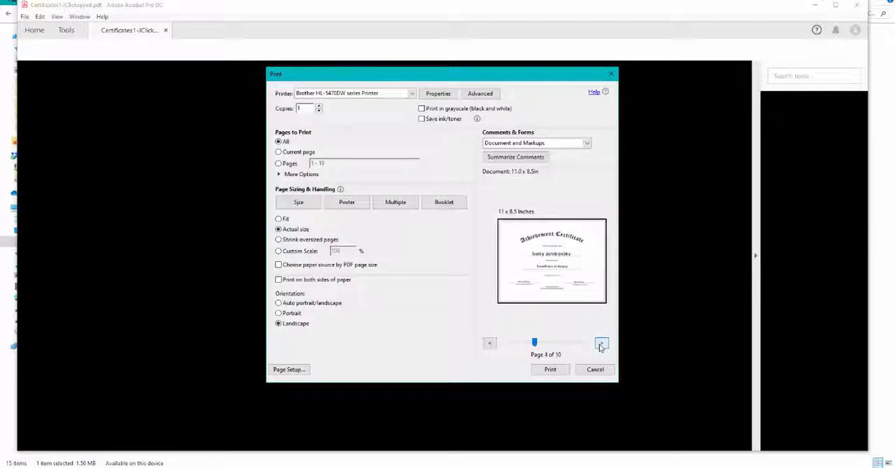
left_click(601, 344)
left_click(601, 344)
left_click(600, 344)
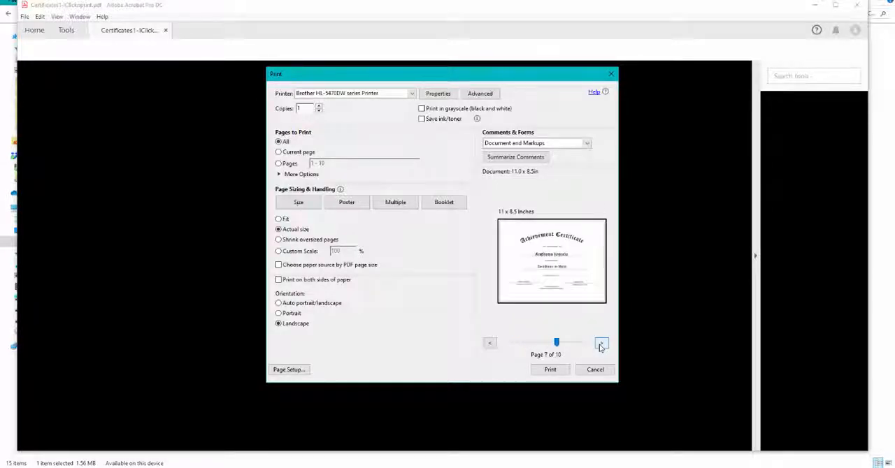
left_click(600, 344)
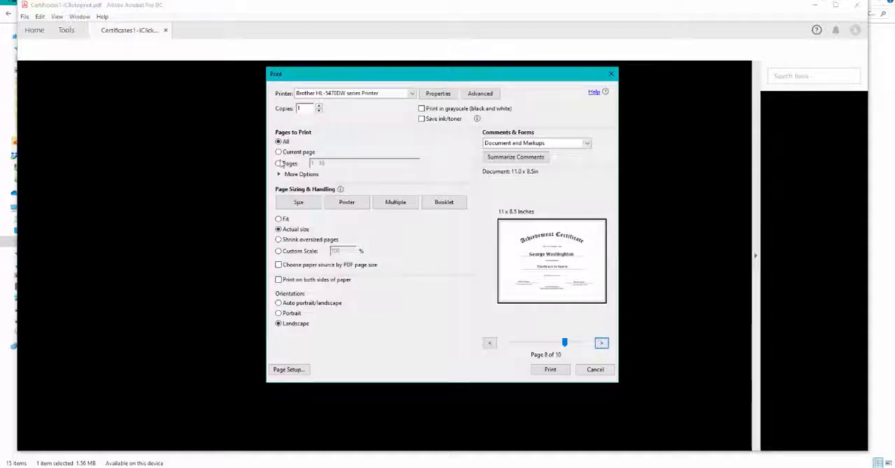
left_click_drag(565, 342, 511, 342)
Step: Limit printing to the current page, confirm Letter as the paper size in the page setup, and print
left_click(286, 153)
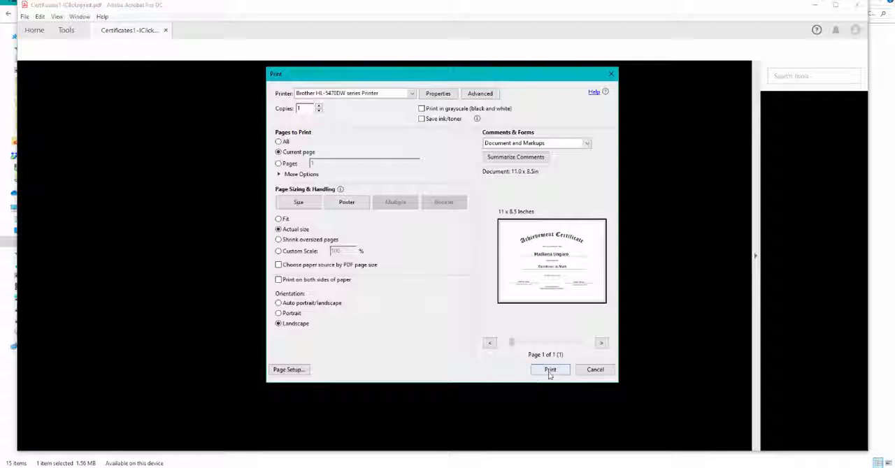
left_click(299, 370)
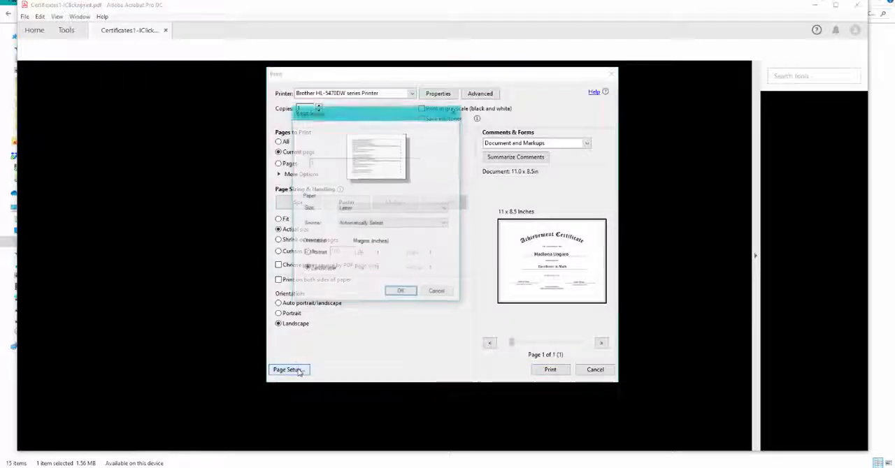
left_click(357, 208)
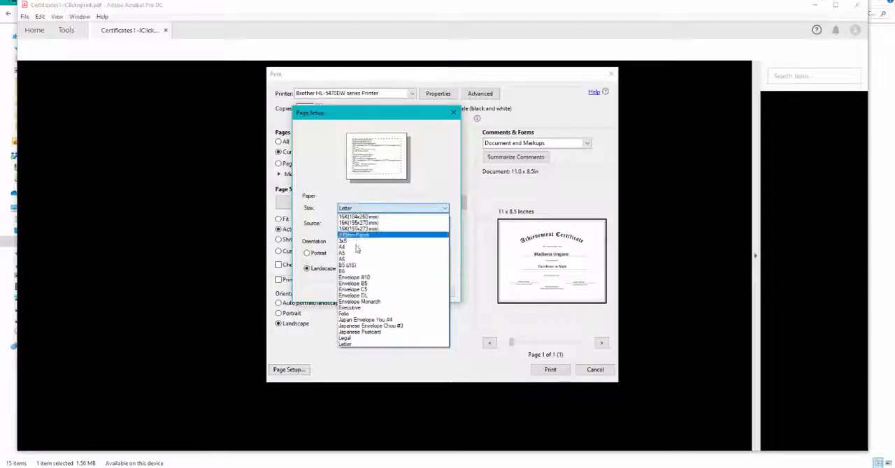
left_click(363, 211)
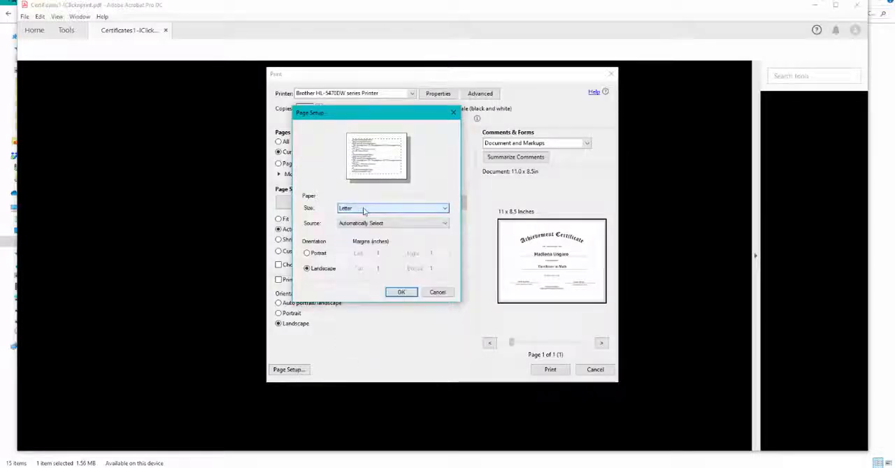
left_click(402, 294)
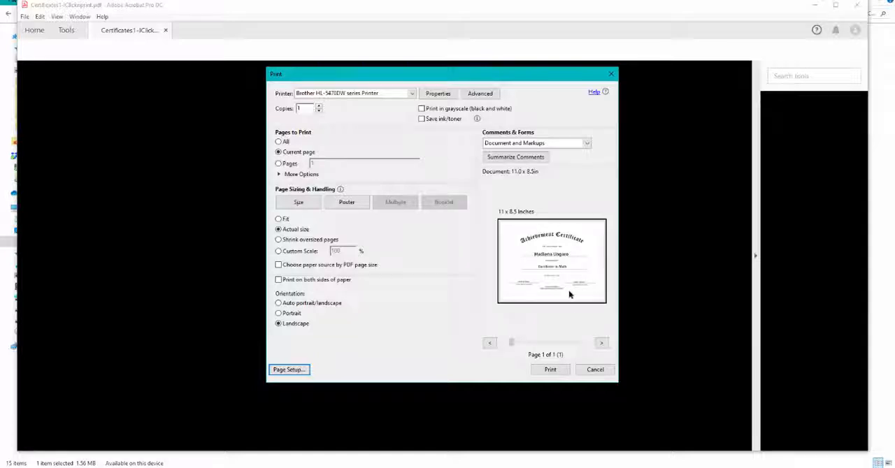
left_click(550, 369)
Step: Look through the first six certificate pages of the PDF and close the document
scroll(582, 301, "down", 3)
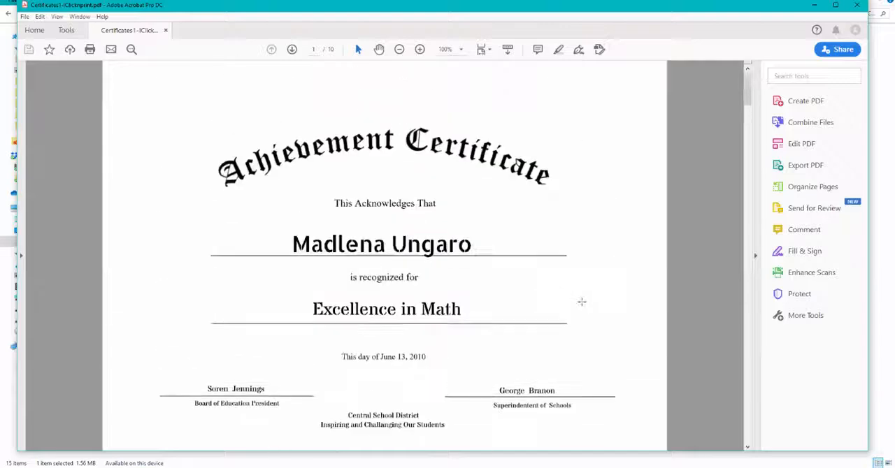
scroll(581, 302, "down", 6)
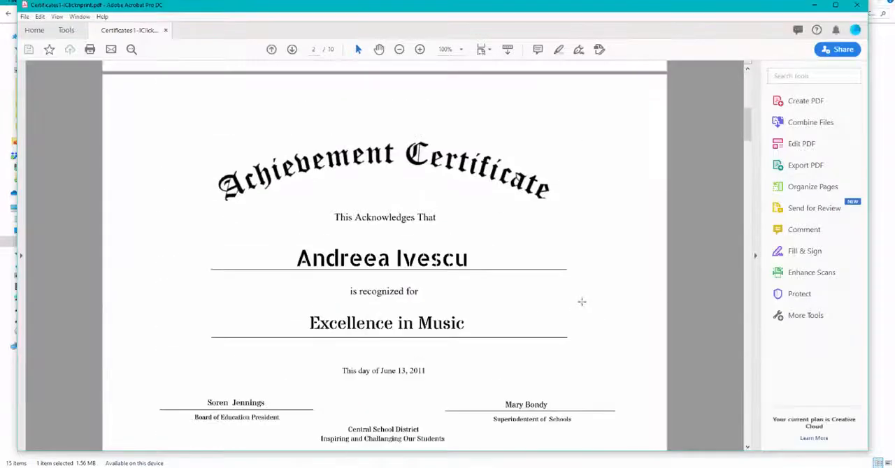
scroll(582, 301, "down", 6)
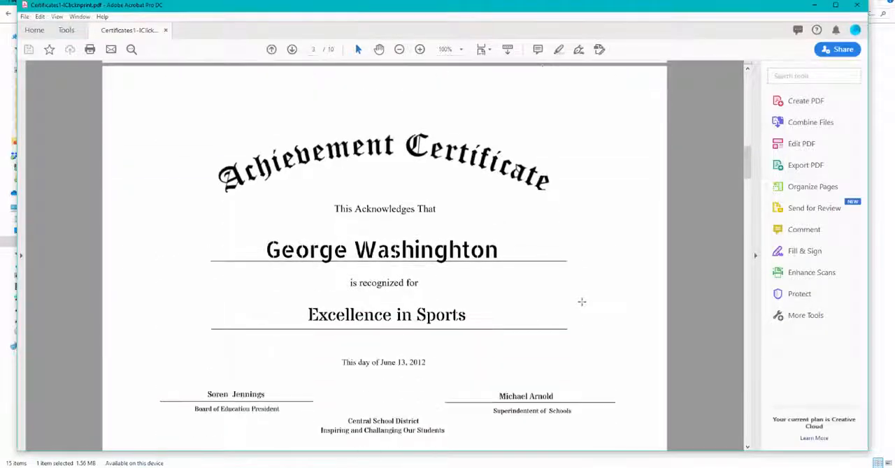
scroll(581, 301, "down", 6)
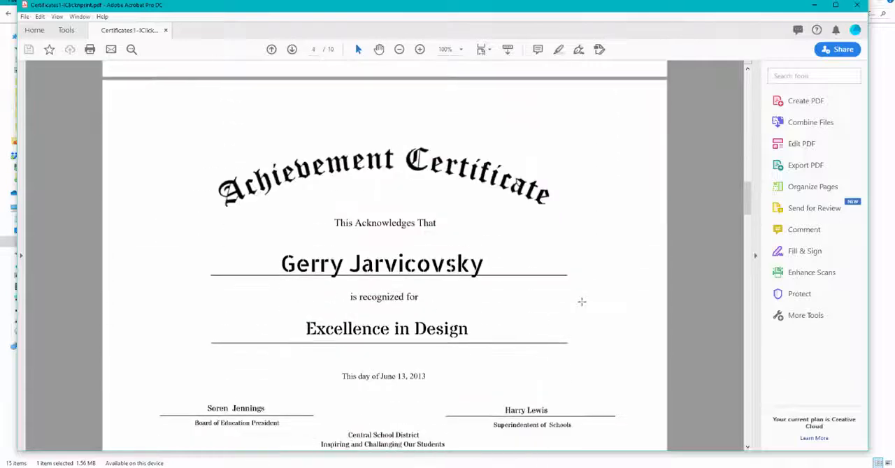
scroll(581, 301, "down", 8)
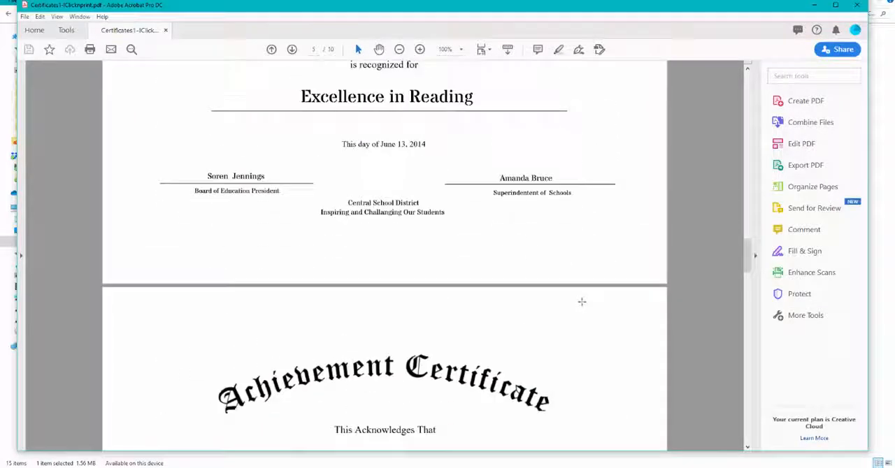
scroll(582, 301, "down", 6)
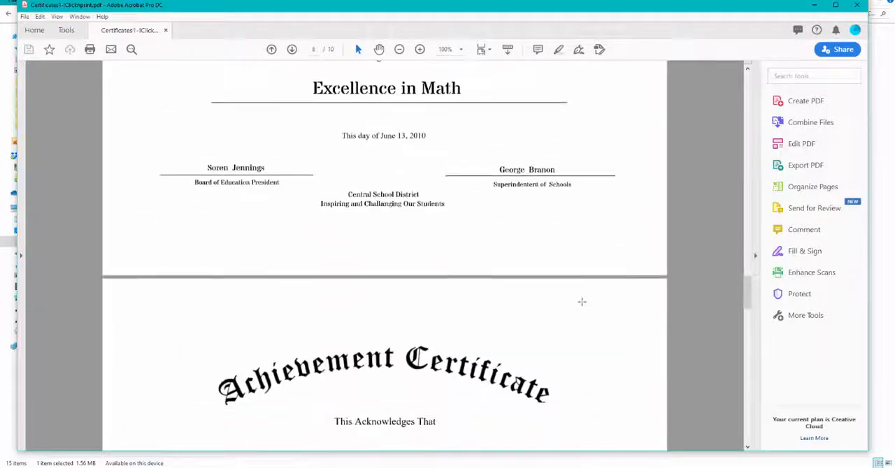
scroll(582, 301, "up", 8)
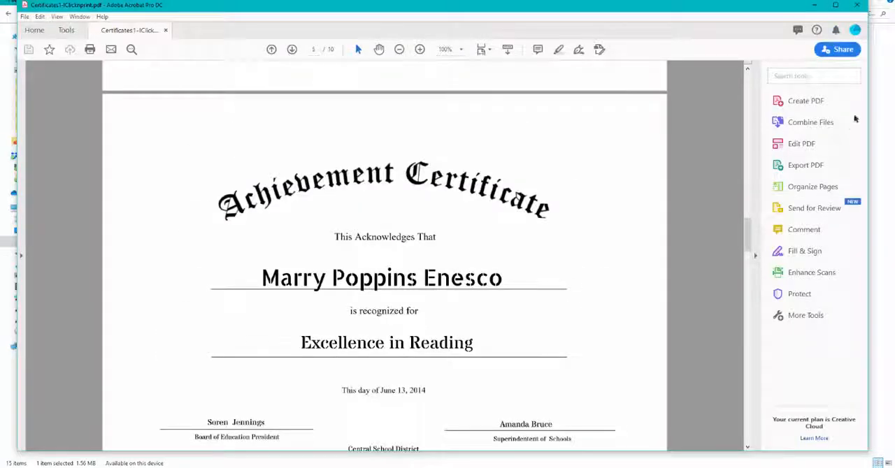
left_click(857, 5)
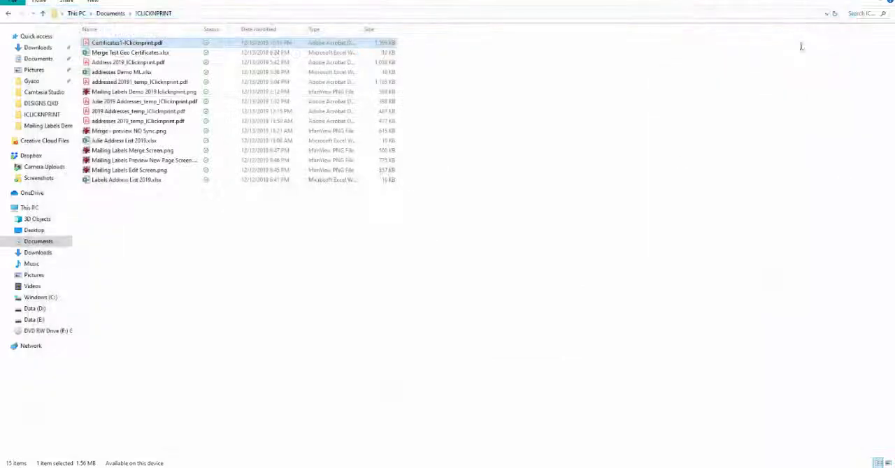
Step: Switch back to IClicknPrint in Firefox and answer NO to the print satisfaction question to open the printing instructions
mouse_move(240, 462)
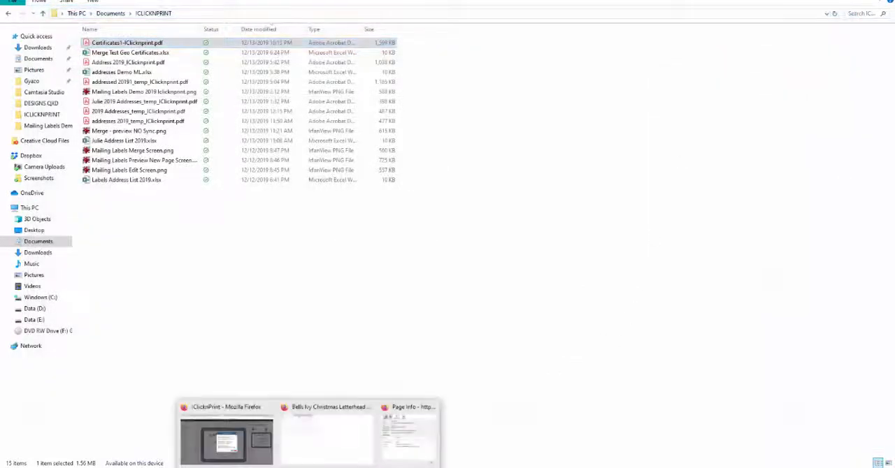
left_click(227, 441)
left_click(529, 332)
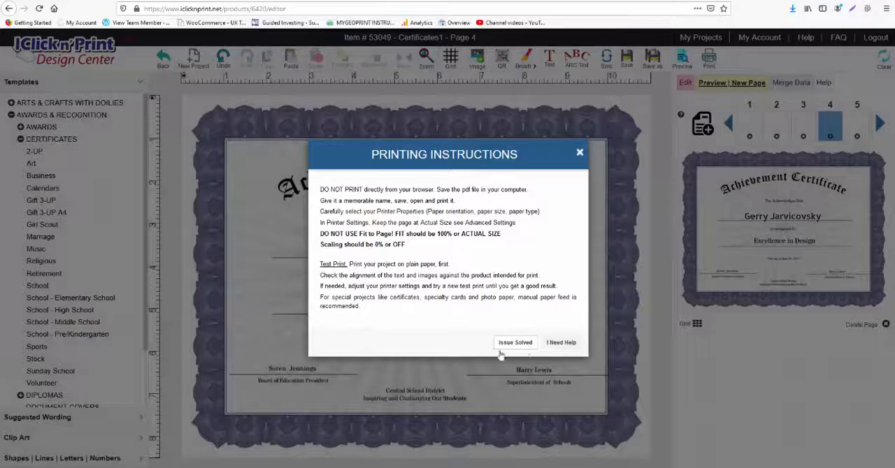
Step: Ask for further printing help to view the customer service contact information, and close it
left_click(561, 344)
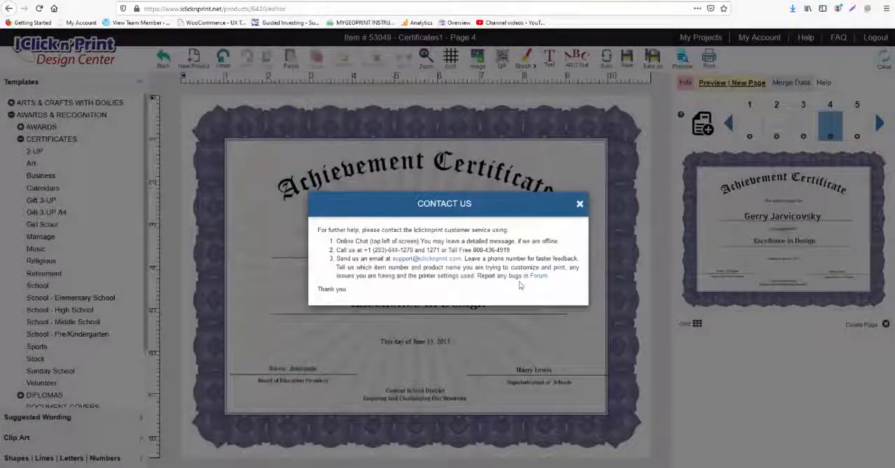
left_click(579, 205)
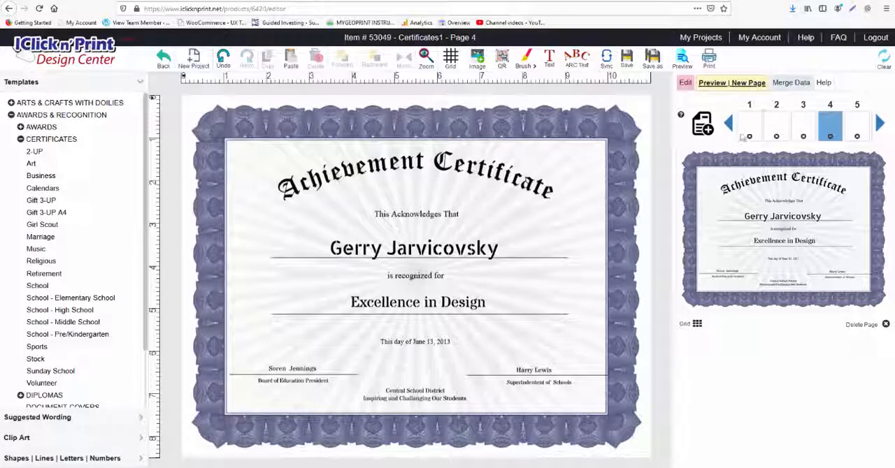
Step: Delete page 4 from the Certificates1 project and confirm the deletion
left_click(830, 138)
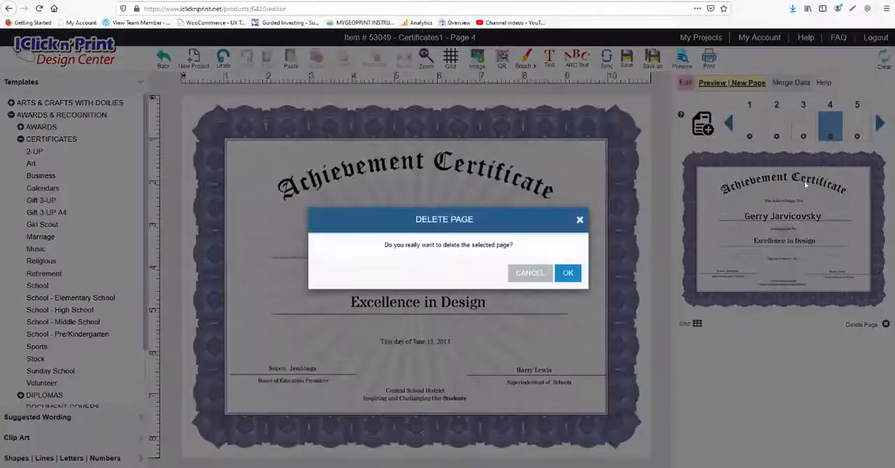
left_click(569, 273)
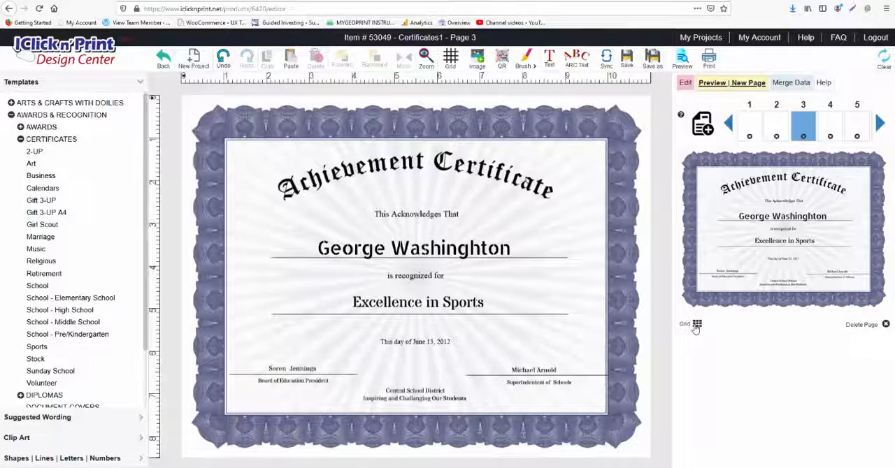
Step: Show the grid on page 3 and nudge the recipient name's underline and the "Excellence in Sports" text slightly to the right
left_click(696, 325)
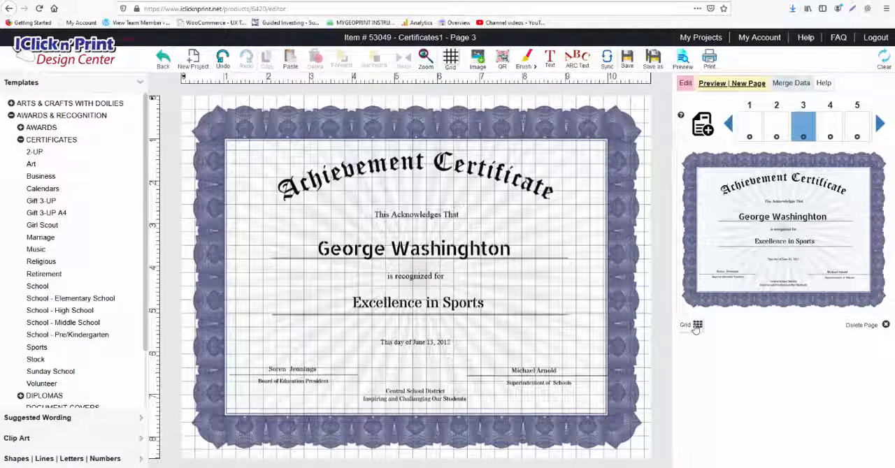
left_click(428, 259)
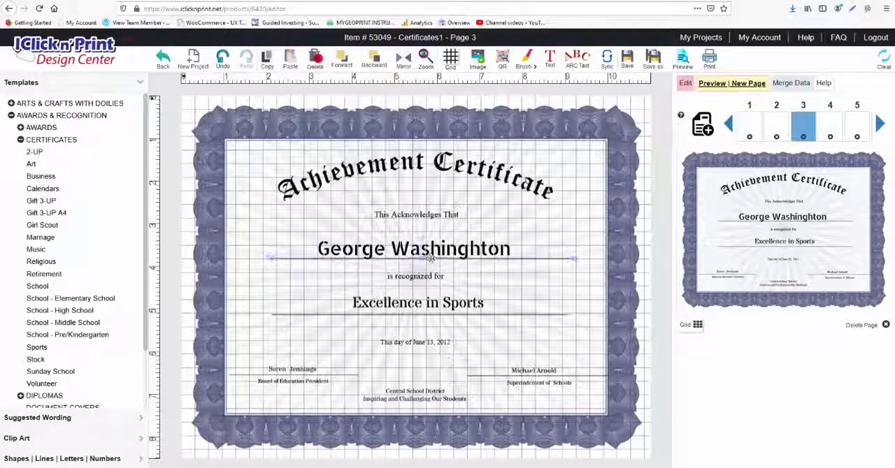
left_click(439, 318)
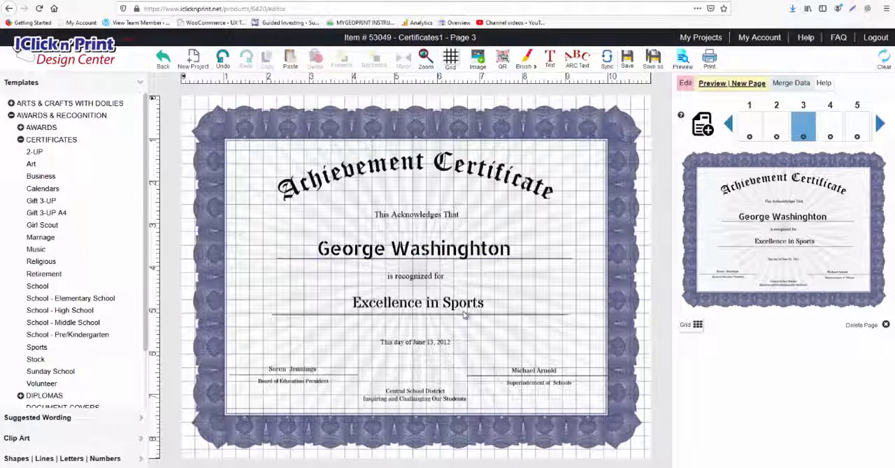
left_click(464, 316)
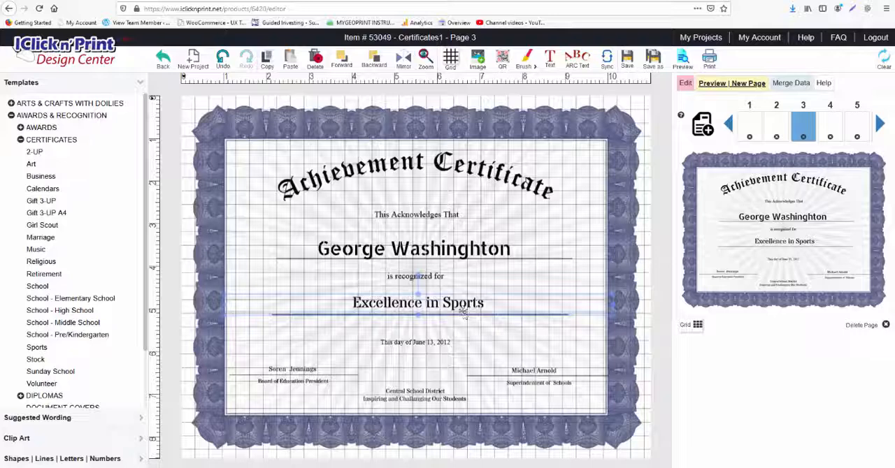
key("Right")
key("Right")
key("Right")
key("Right")
key("Right")
key("Right")
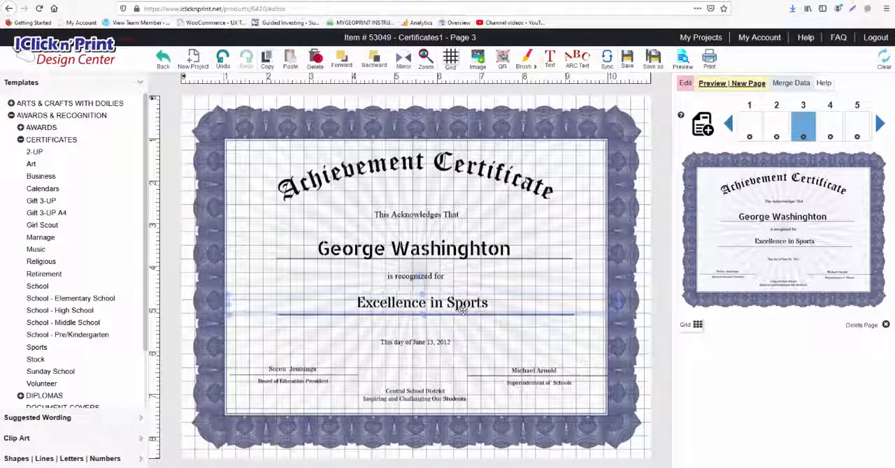
key("Left")
key("Left")
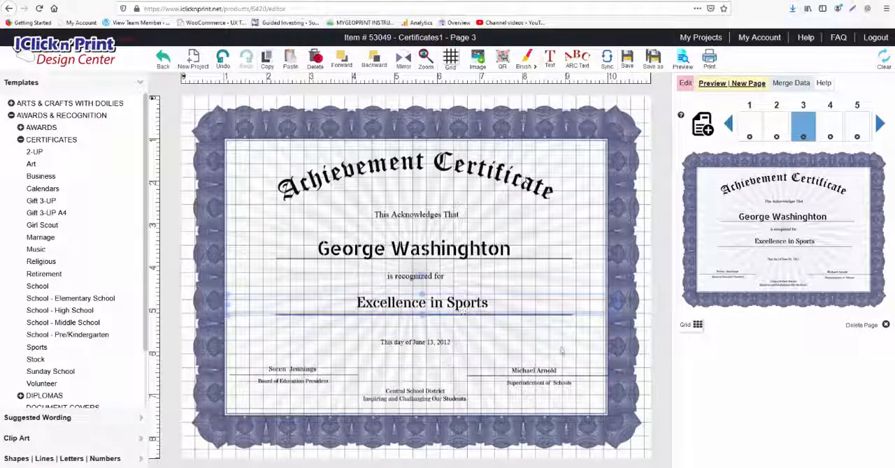
left_click(594, 351)
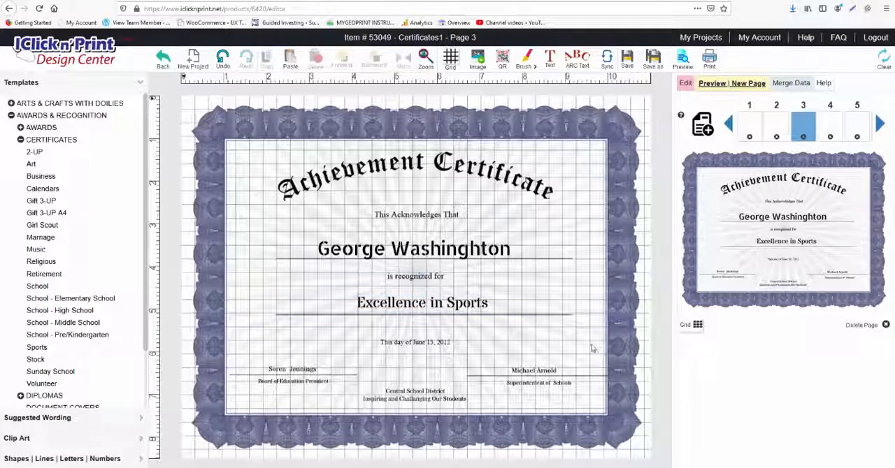
Step: Go through the print preview to the PDF download instructions, and close them without downloading the file
left_click(708, 63)
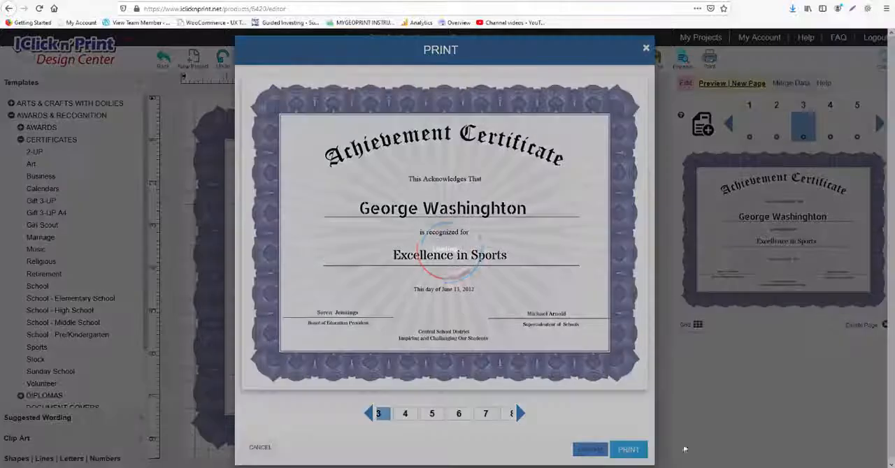
left_click(628, 450)
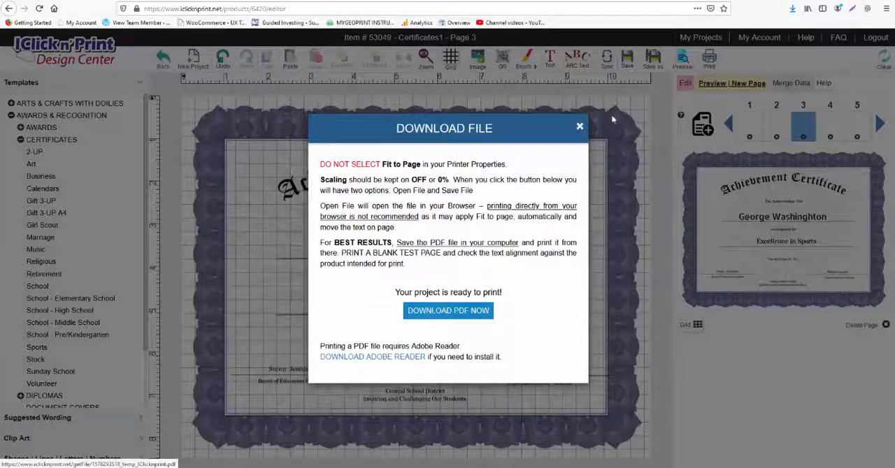
left_click(580, 127)
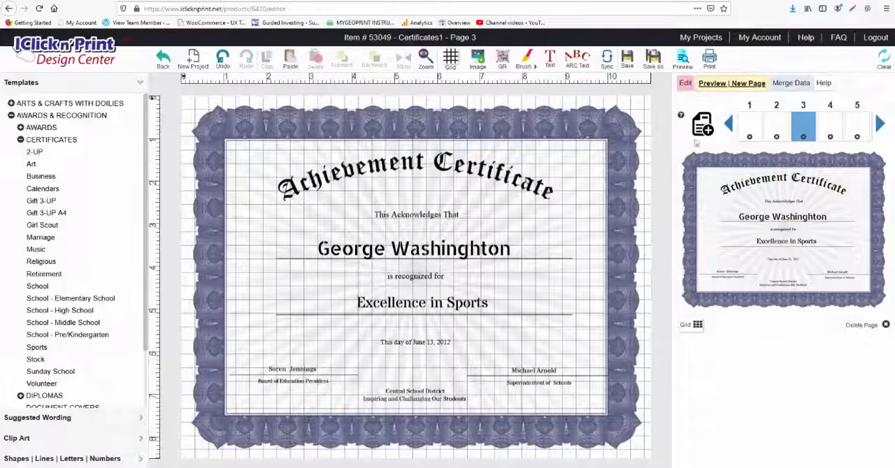
Step: Clear all the content from page 3 and confirm
left_click(884, 60)
left_click(567, 274)
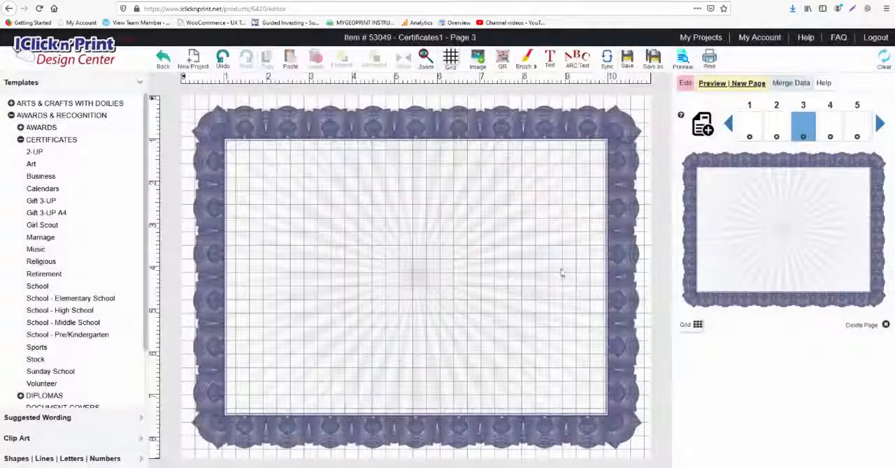
Step: Go to page 1 and add a new page that repeats its "Excellence in Math" certificate
left_click(751, 126)
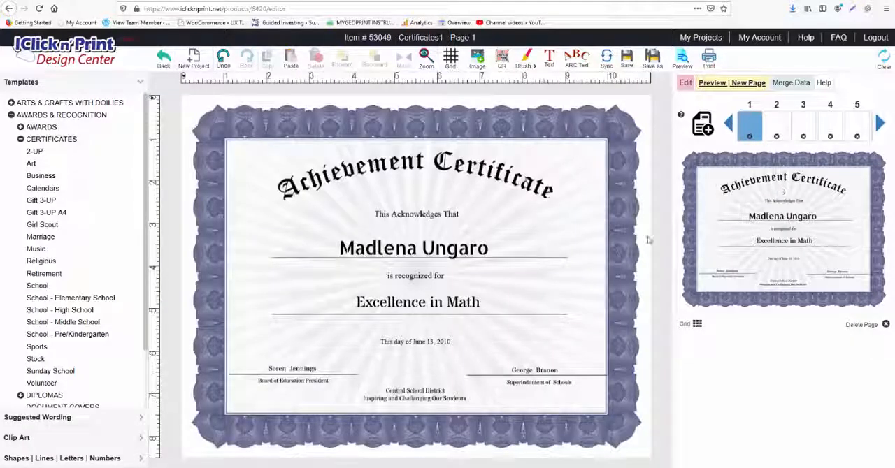
left_click(430, 251)
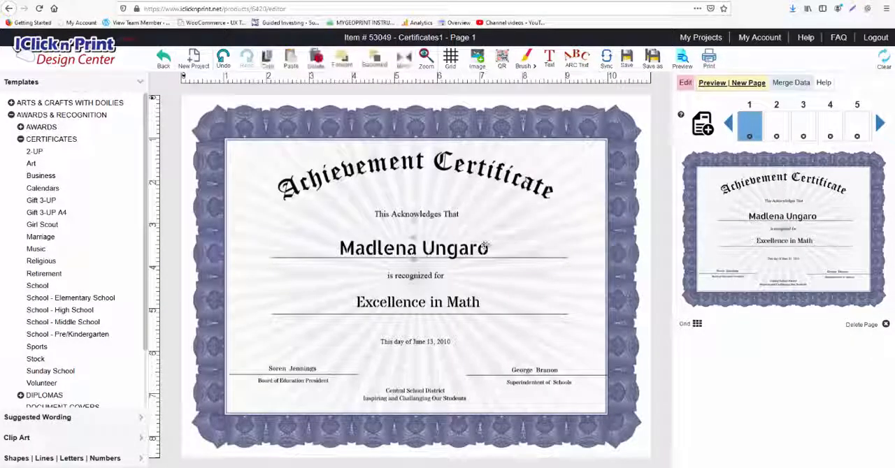
left_click(485, 245)
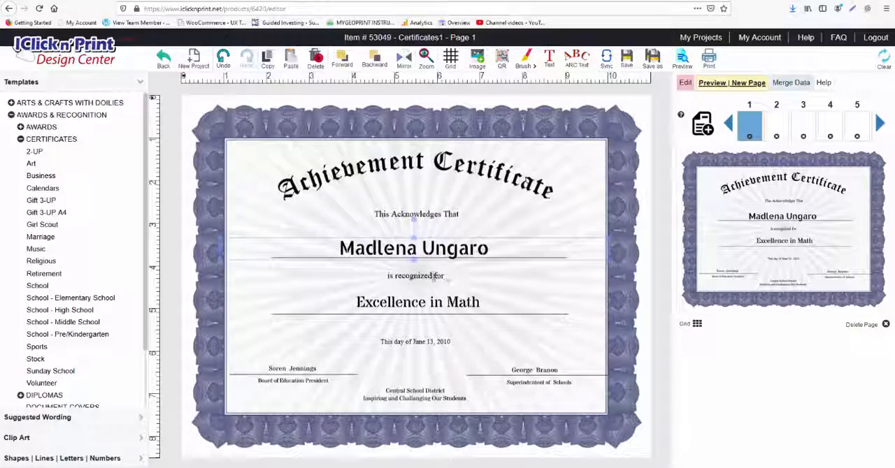
left_click(433, 277)
left_click(442, 299)
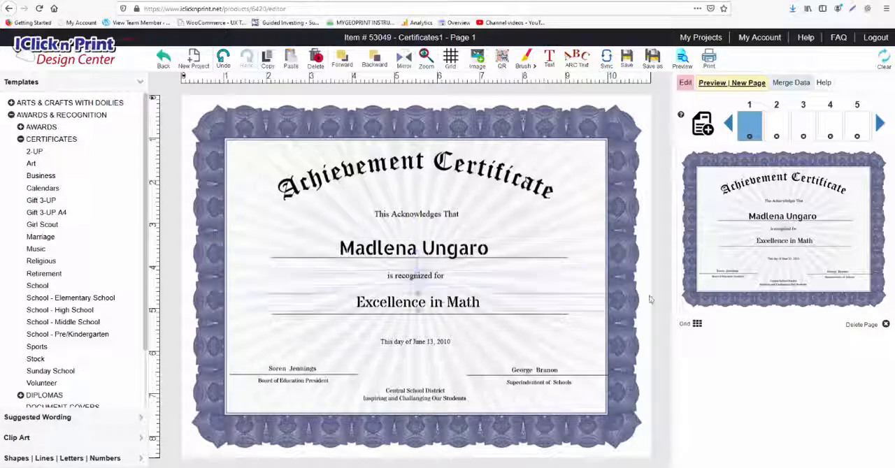
left_click(706, 133)
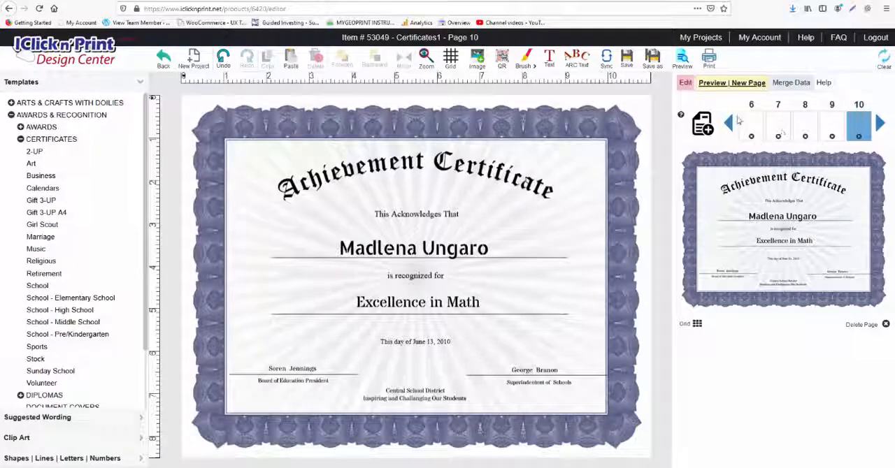
Step: Start a new project, select its customization instructions text box, and expand the Clip Art categories
left_click(194, 59)
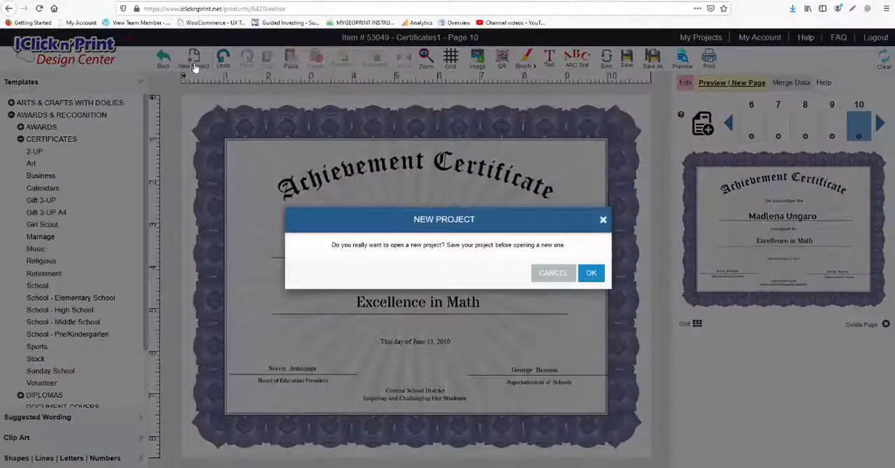
left_click(590, 270)
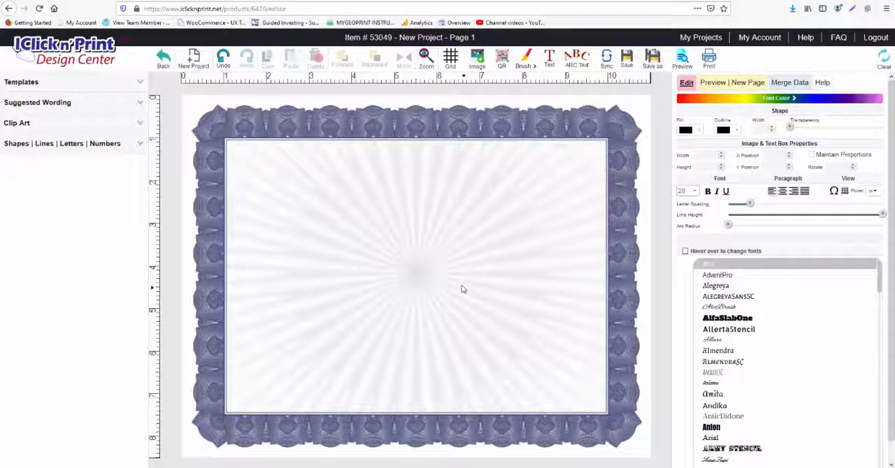
left_click(402, 216)
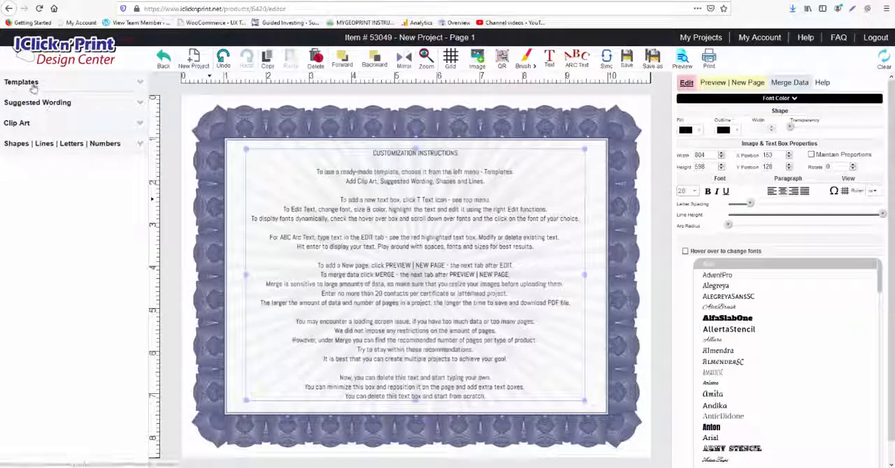
left_click(25, 125)
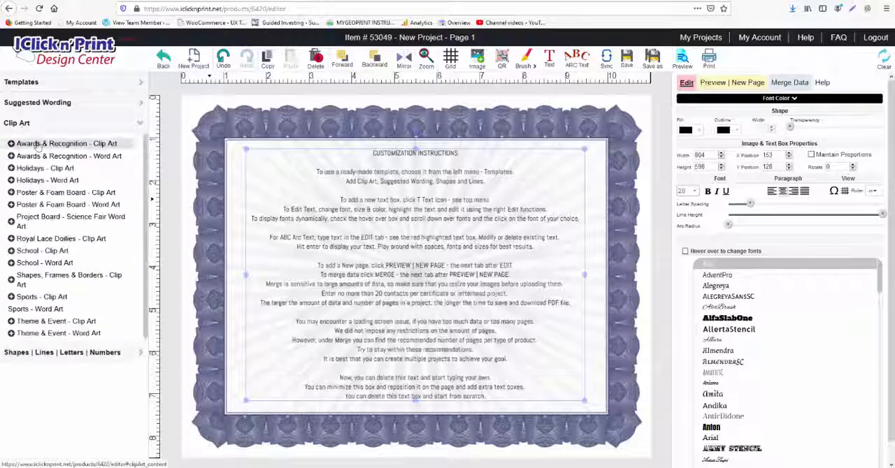